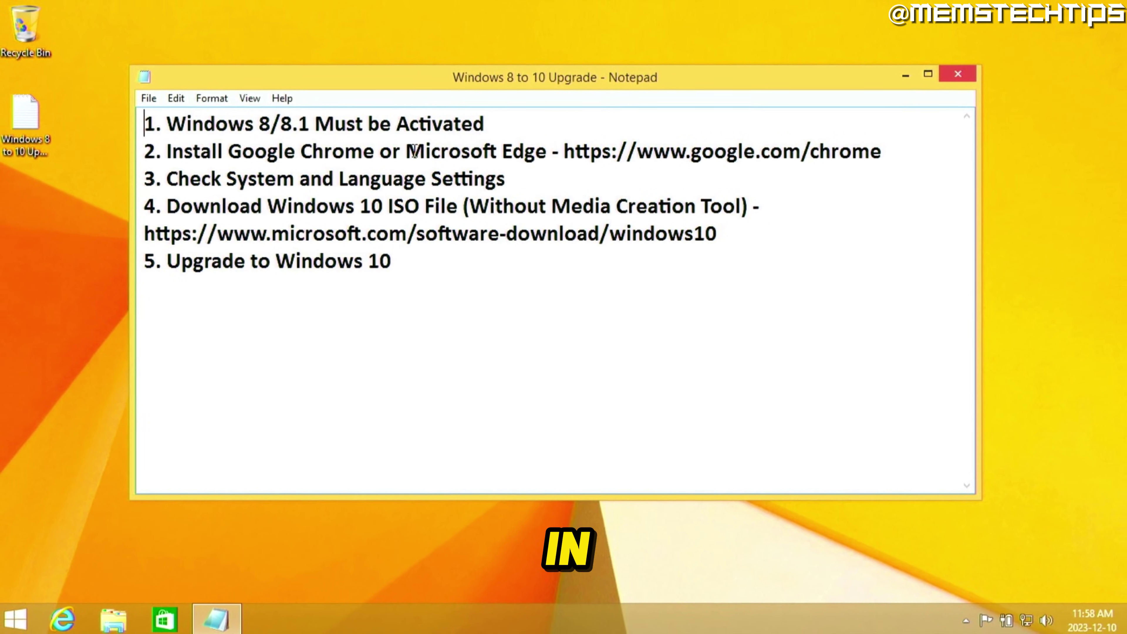
left_click_drag(430, 262, 139, 120)
left_click(547, 124)
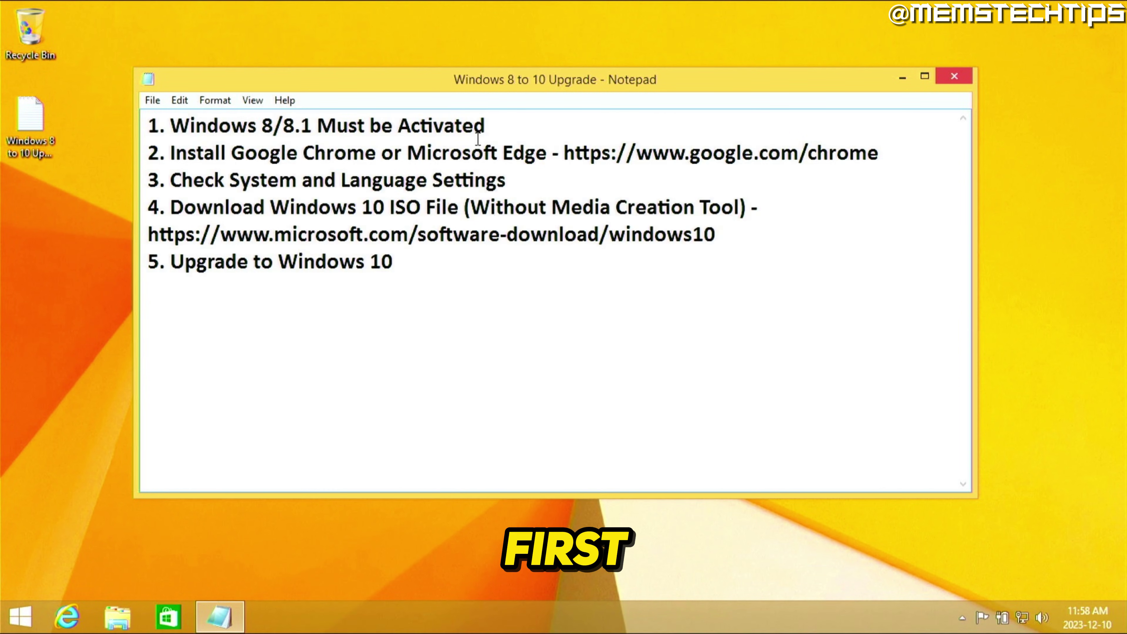
left_click_drag(494, 125, 145, 131)
left_click(487, 127)
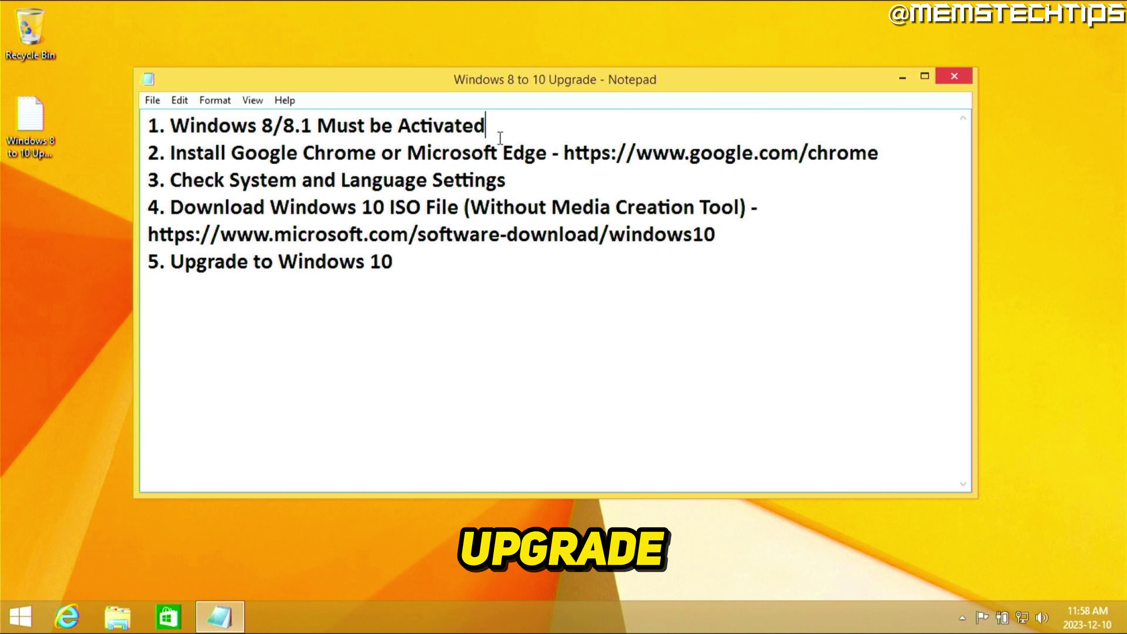
left_click(370, 304)
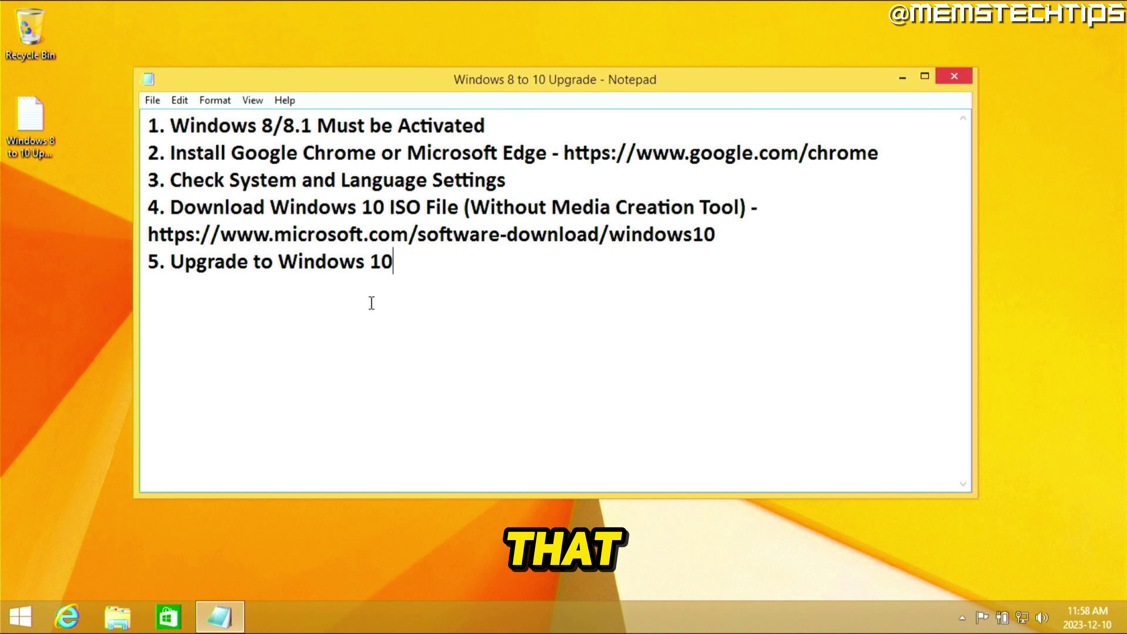
Step: Open the System information window, check the Windows activation status, and close the window
right_click(22, 616)
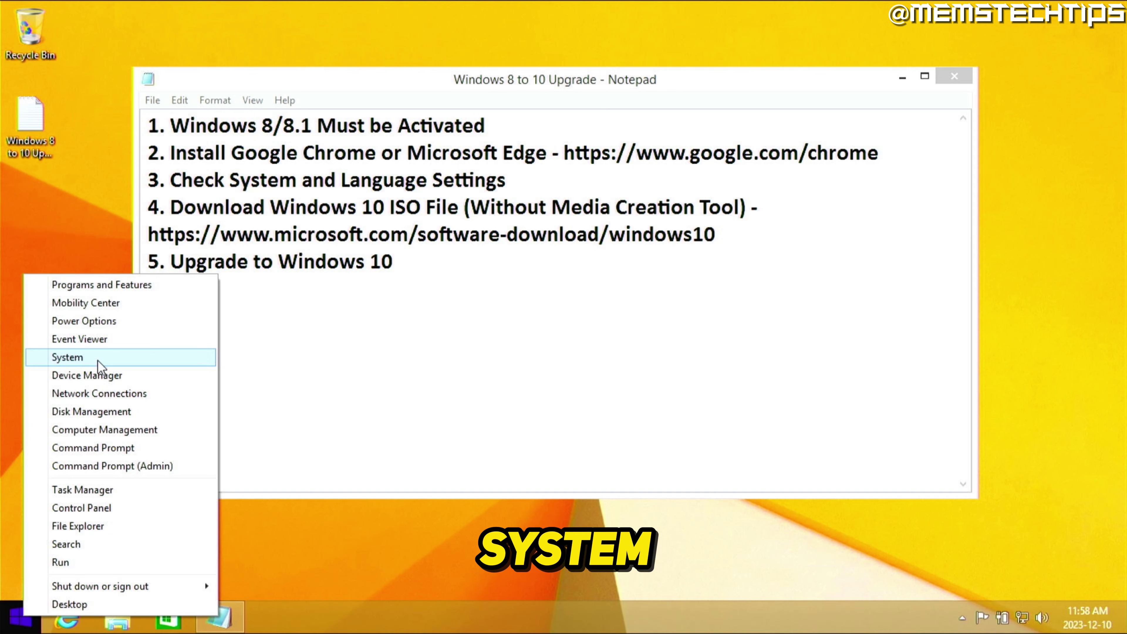
left_click(109, 359)
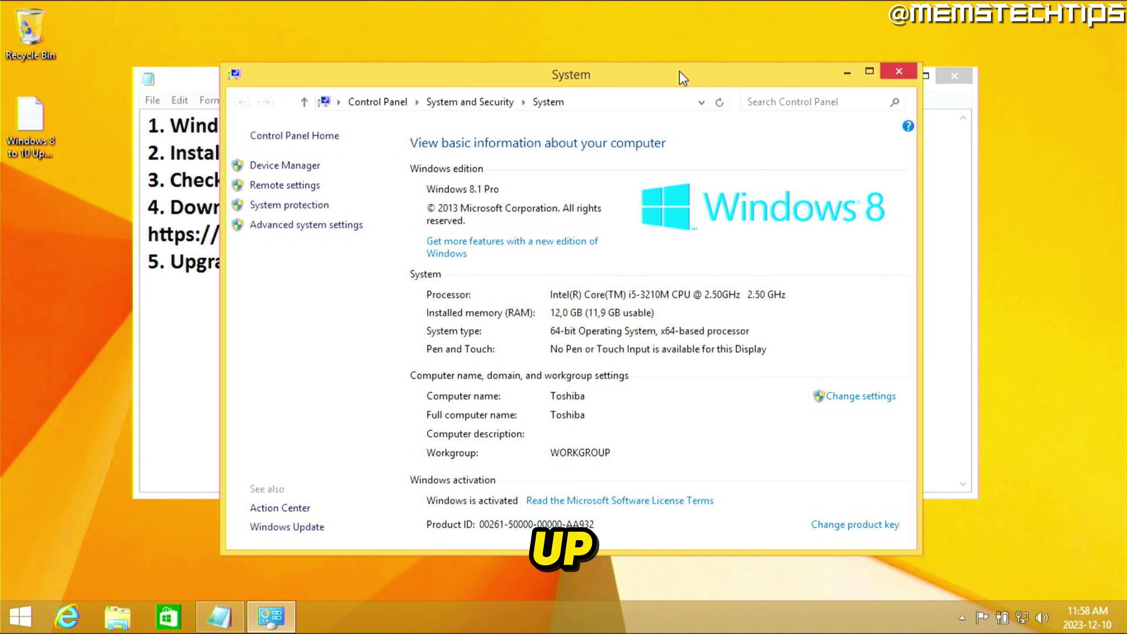
left_click_drag(681, 76, 678, 61)
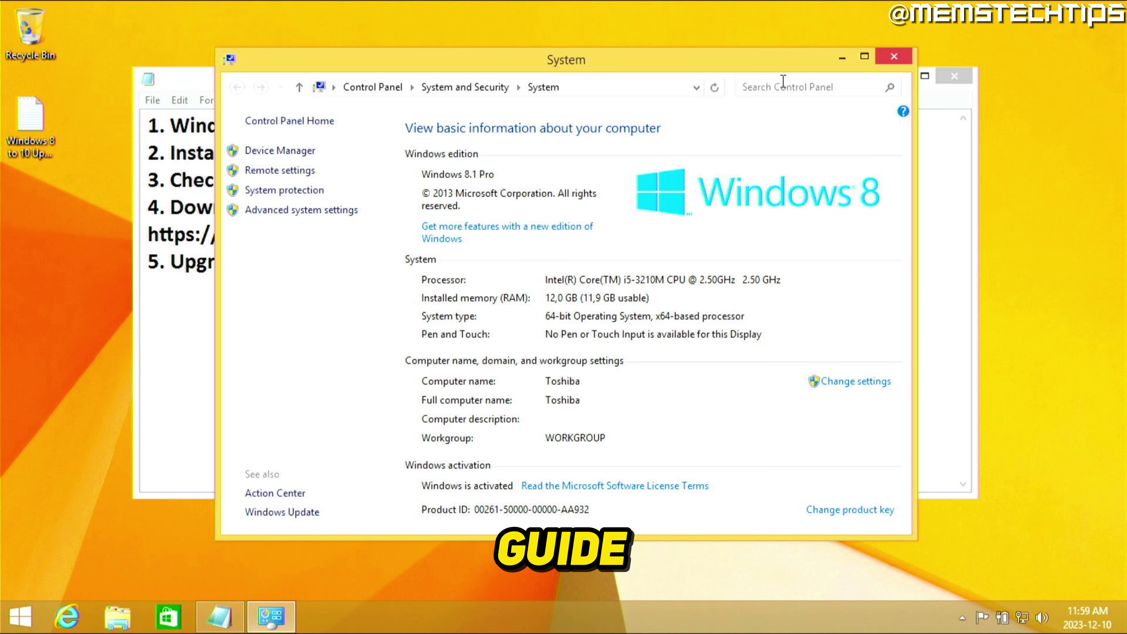
left_click(894, 58)
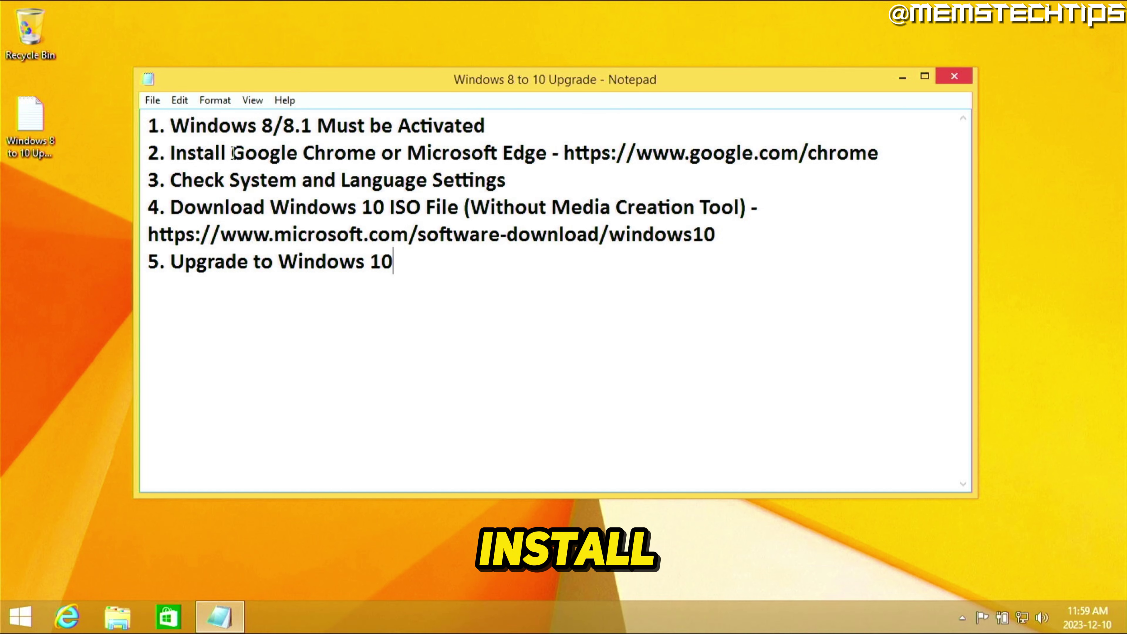
left_click_drag(231, 153, 548, 154)
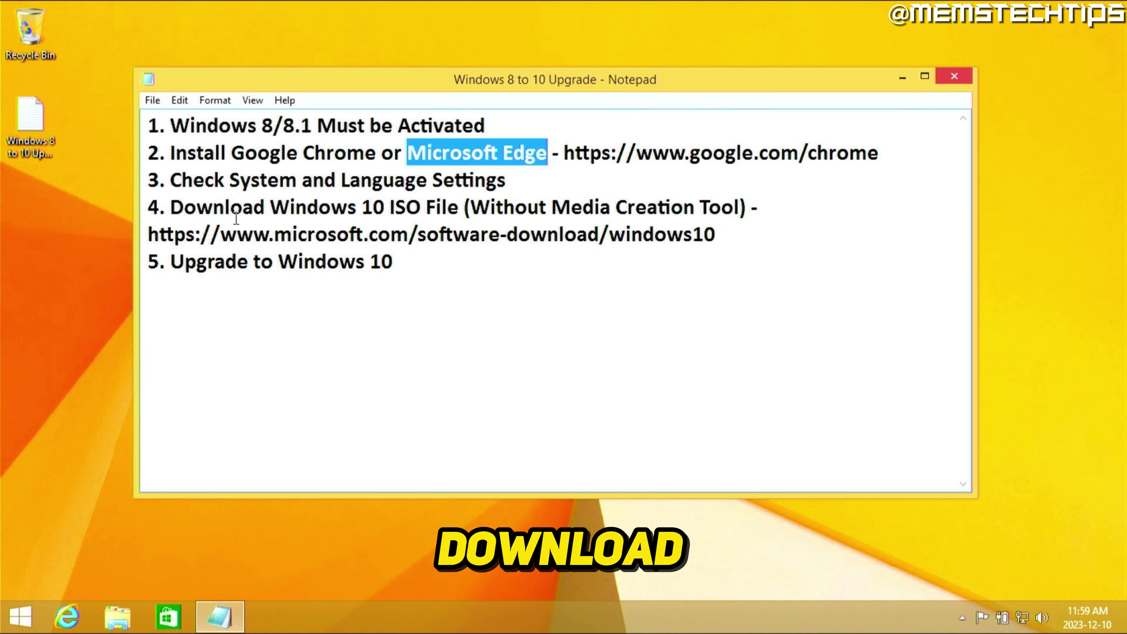
left_click_drag(171, 207, 741, 208)
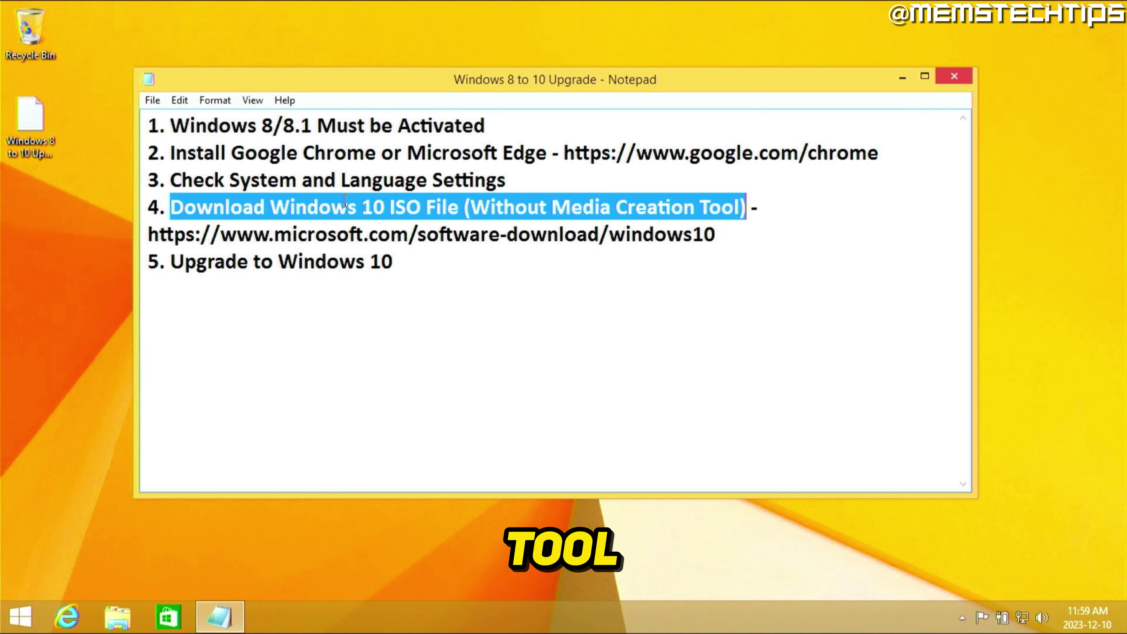
left_click(334, 154)
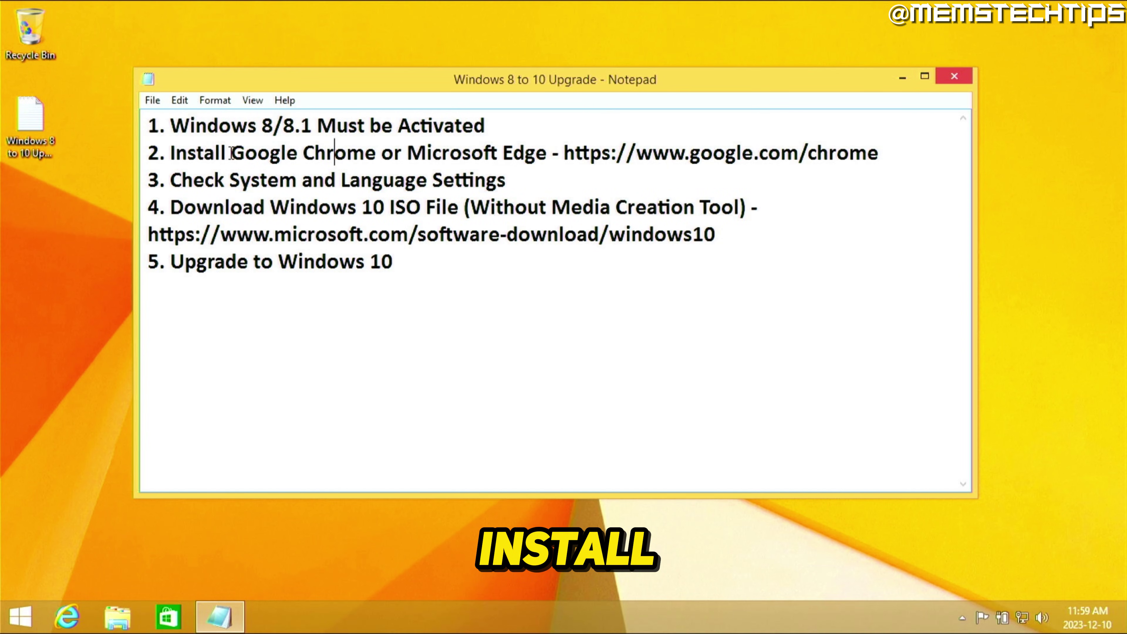
left_click_drag(232, 153, 373, 153)
left_click_drag(565, 153, 881, 156)
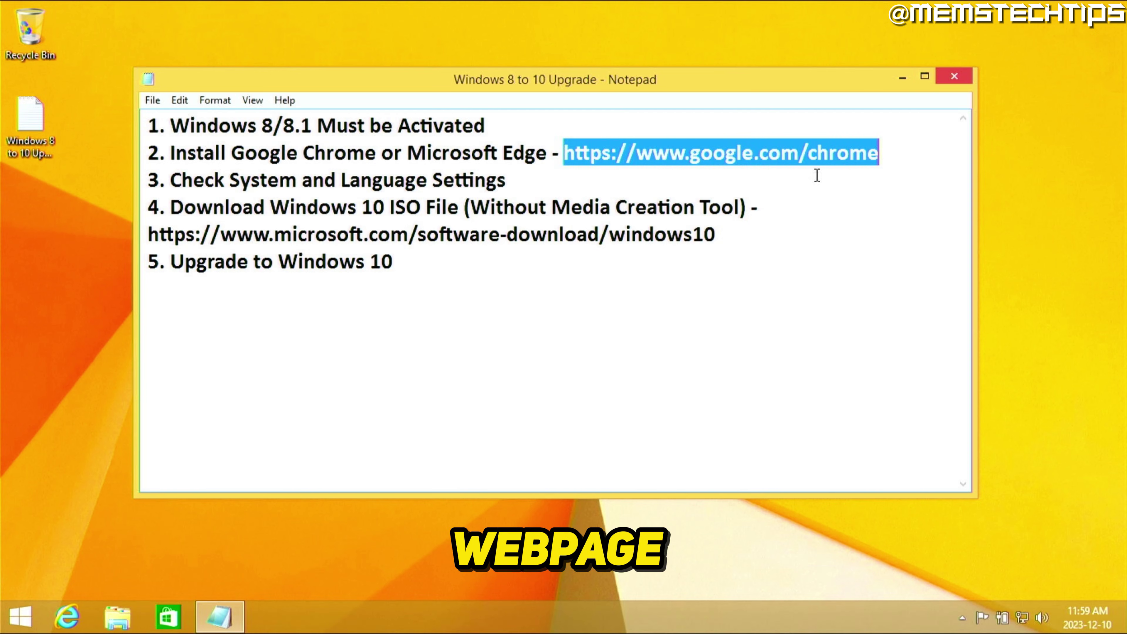
right_click(775, 154)
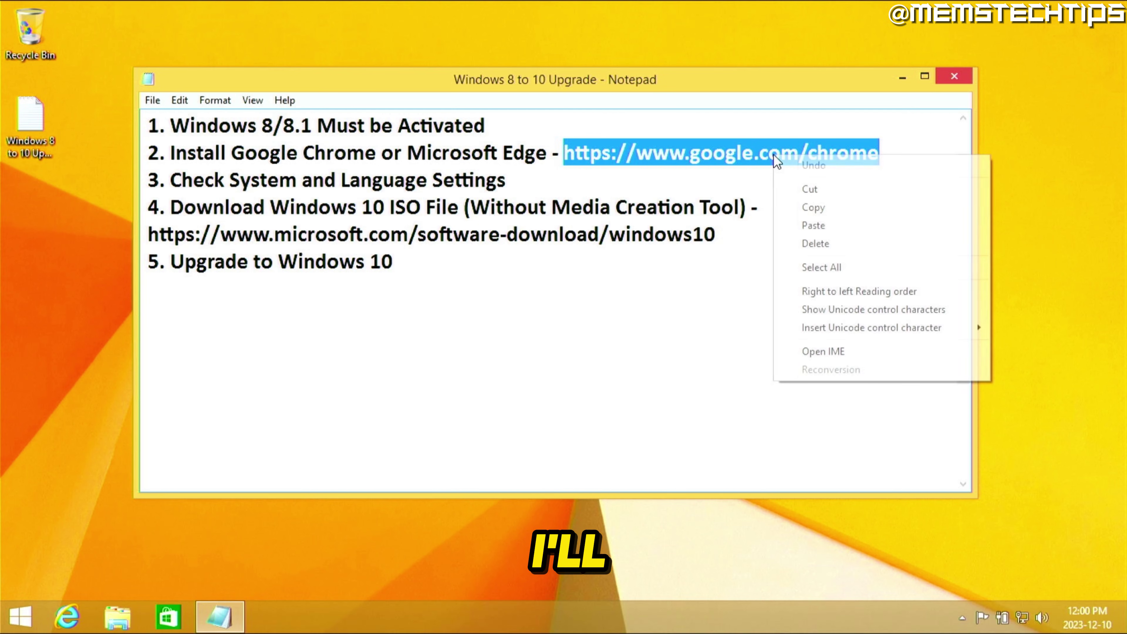
left_click(831, 208)
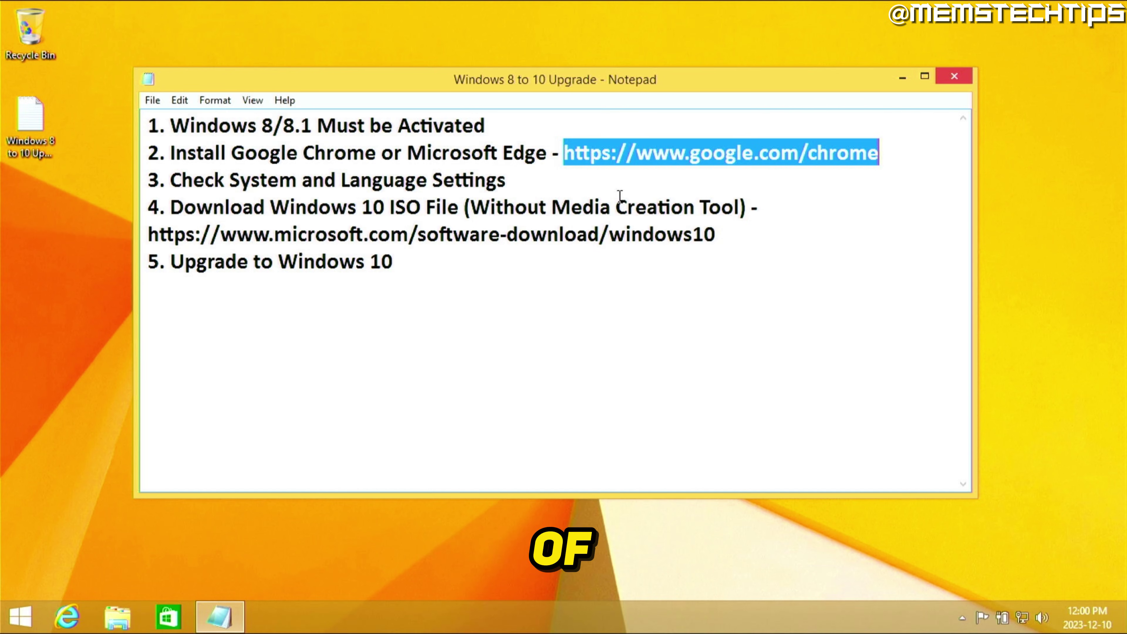
left_click(67, 616)
left_click(679, 40)
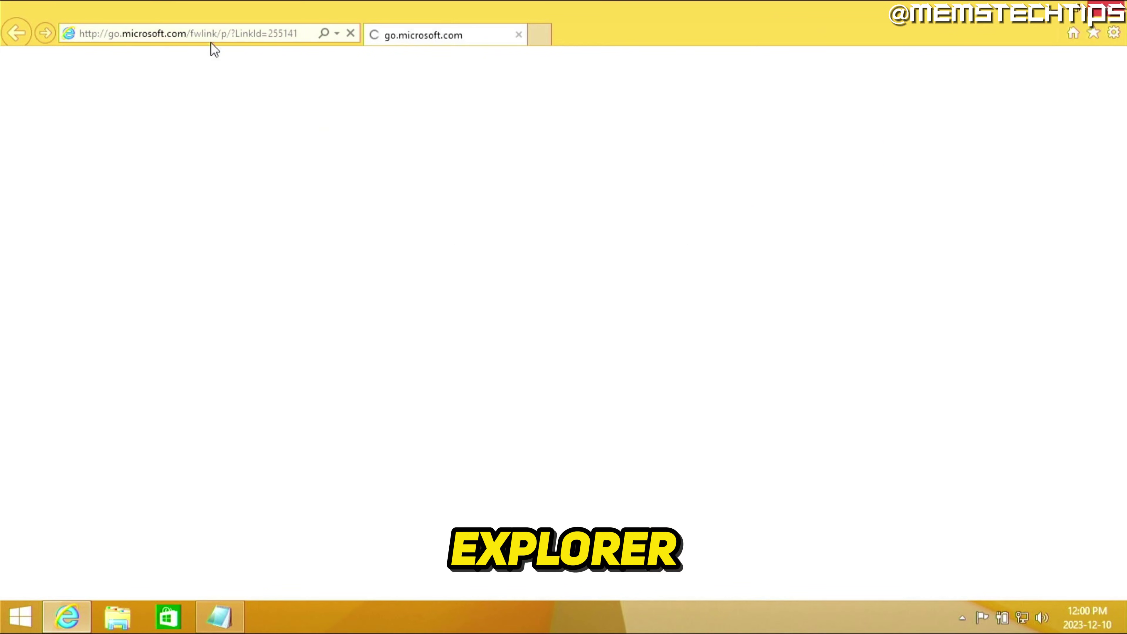
left_click(222, 32)
right_click(222, 32)
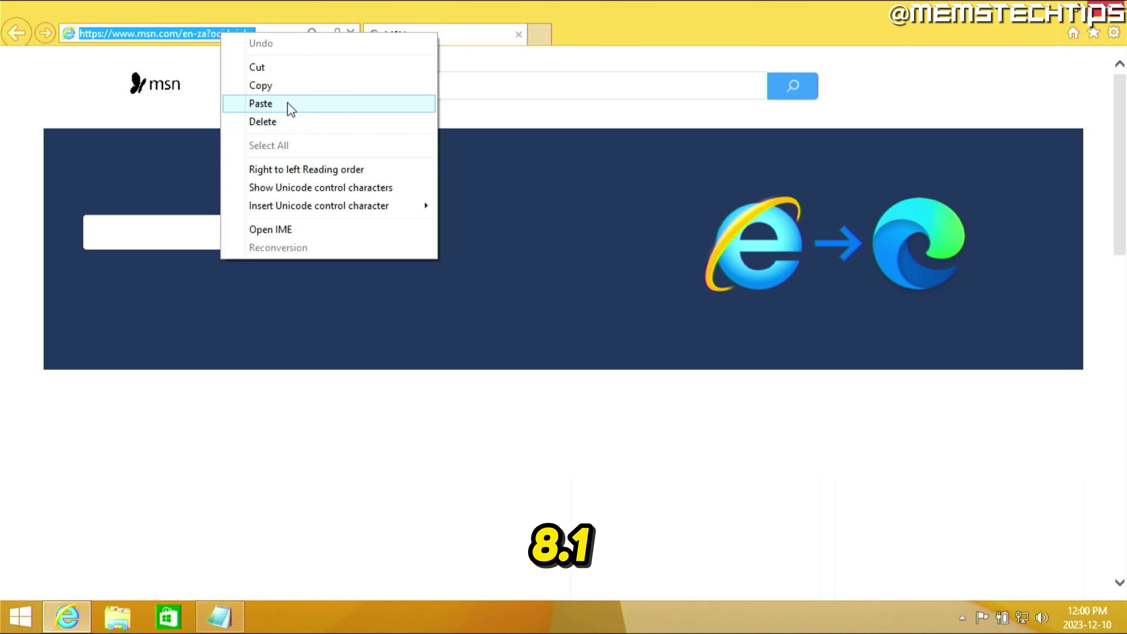
left_click(475, 106)
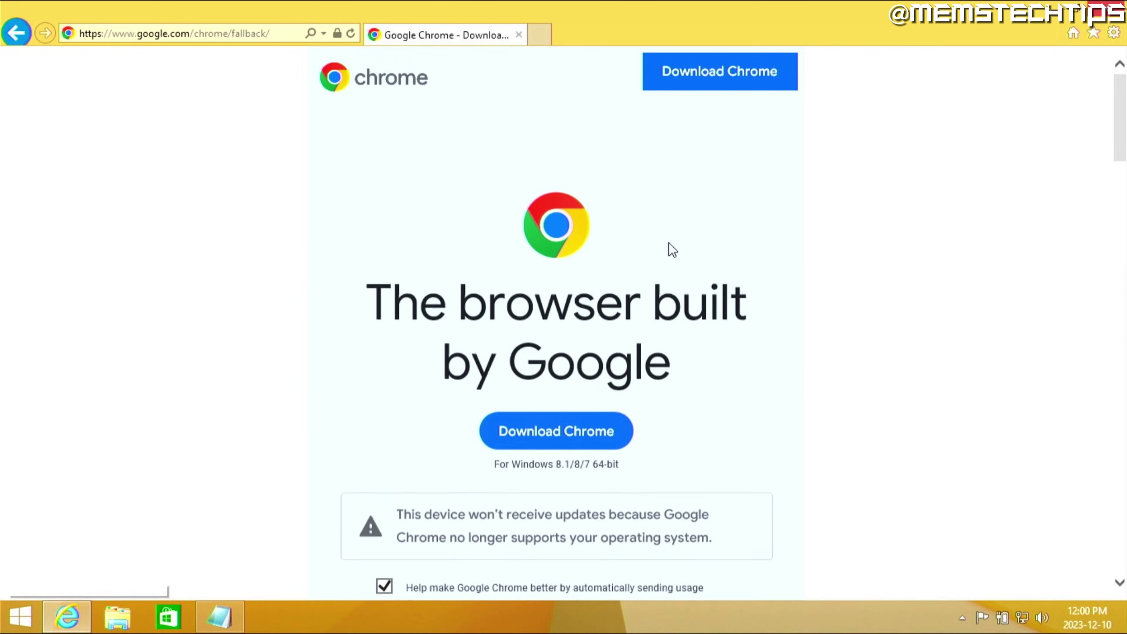
Step: Download and run ChromeSetup.exe, allow it to make changes to the computer, and return to the Notepad checklist after installation
left_click(581, 441)
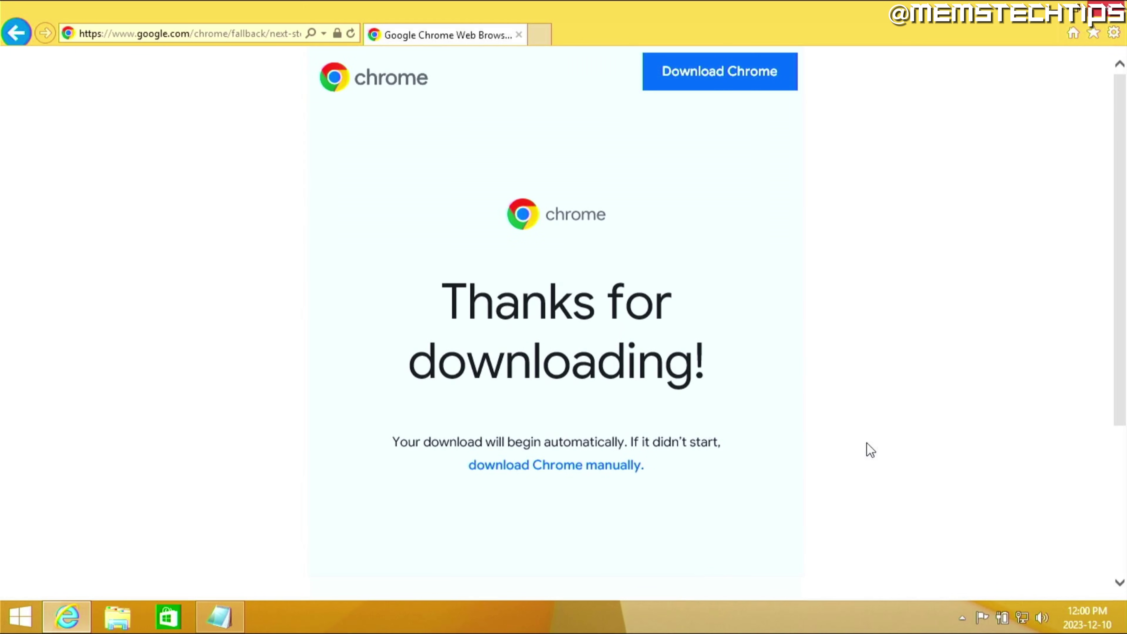
left_click(515, 467)
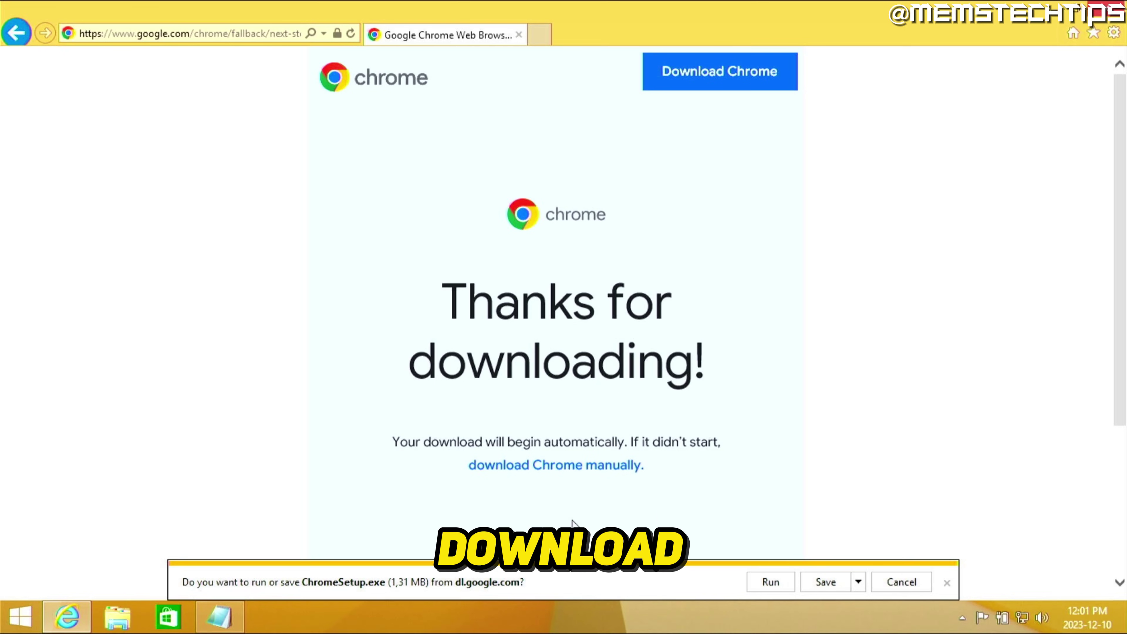
left_click(775, 584)
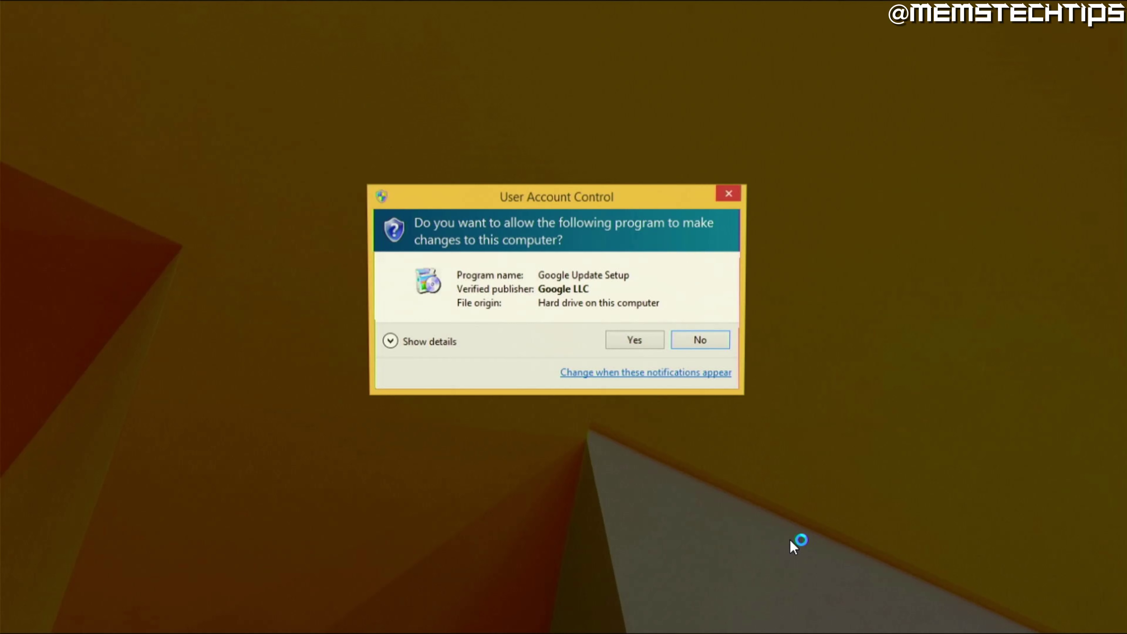
left_click(639, 343)
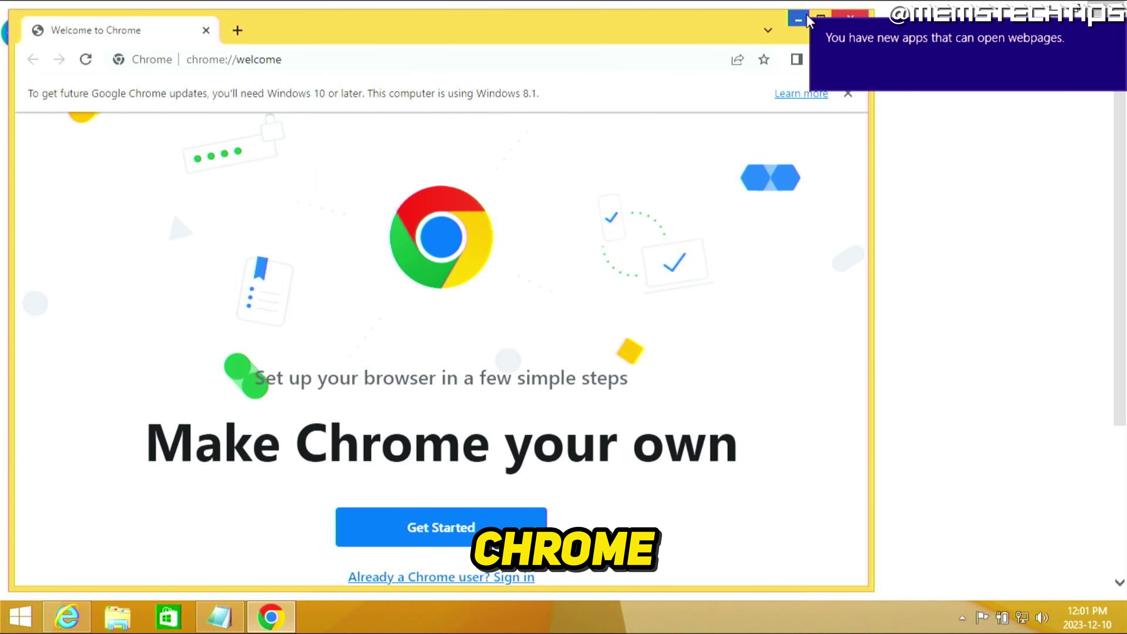
double_click(660, 39)
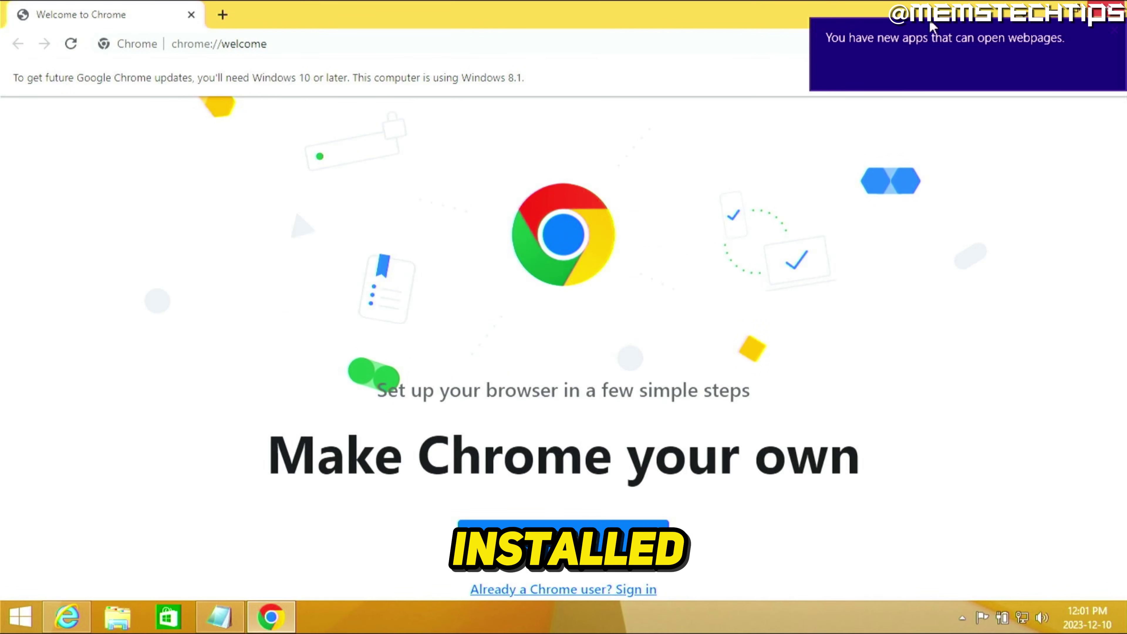
left_click(1114, 31)
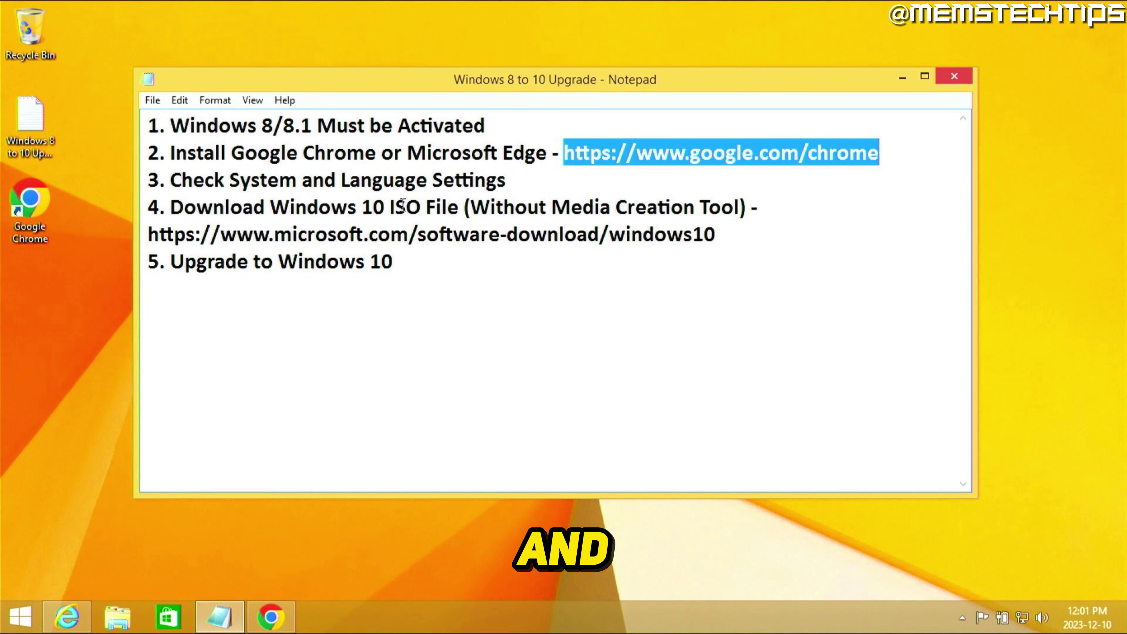
Step: Open the System information window and check whether the system type is 32-bit or 64-bit
left_click_drag(507, 181, 145, 188)
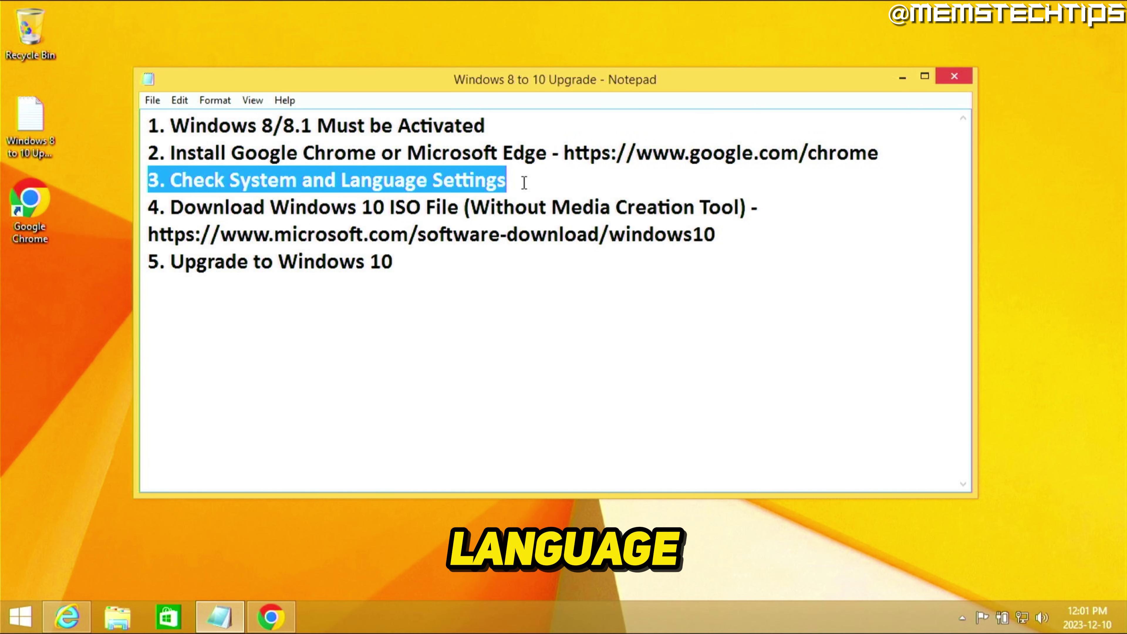
left_click(502, 184)
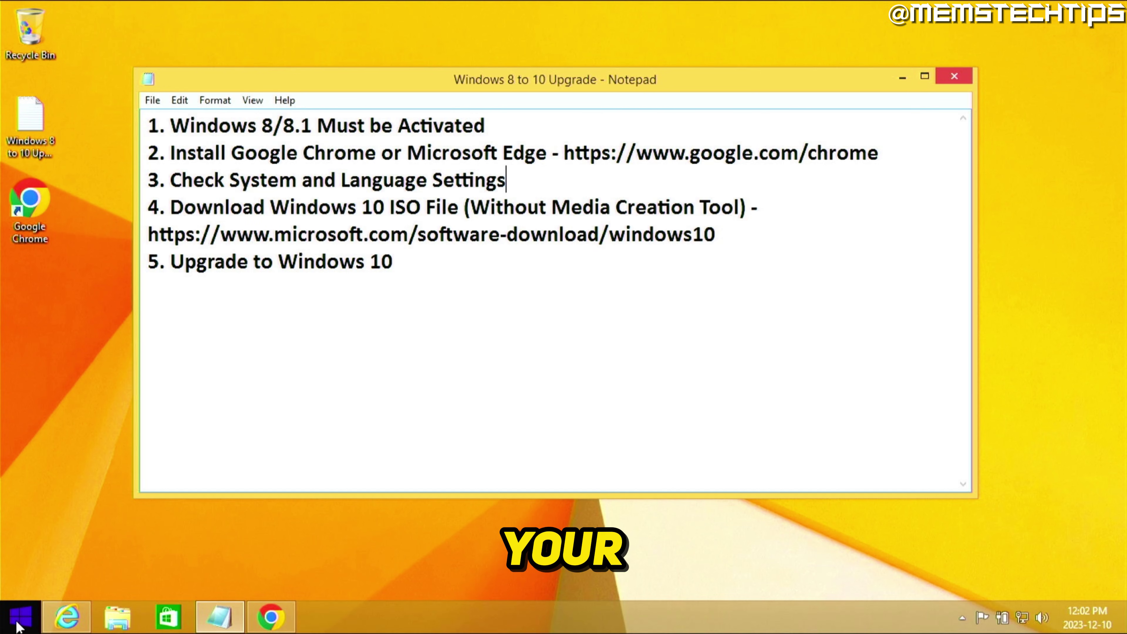
right_click(17, 624)
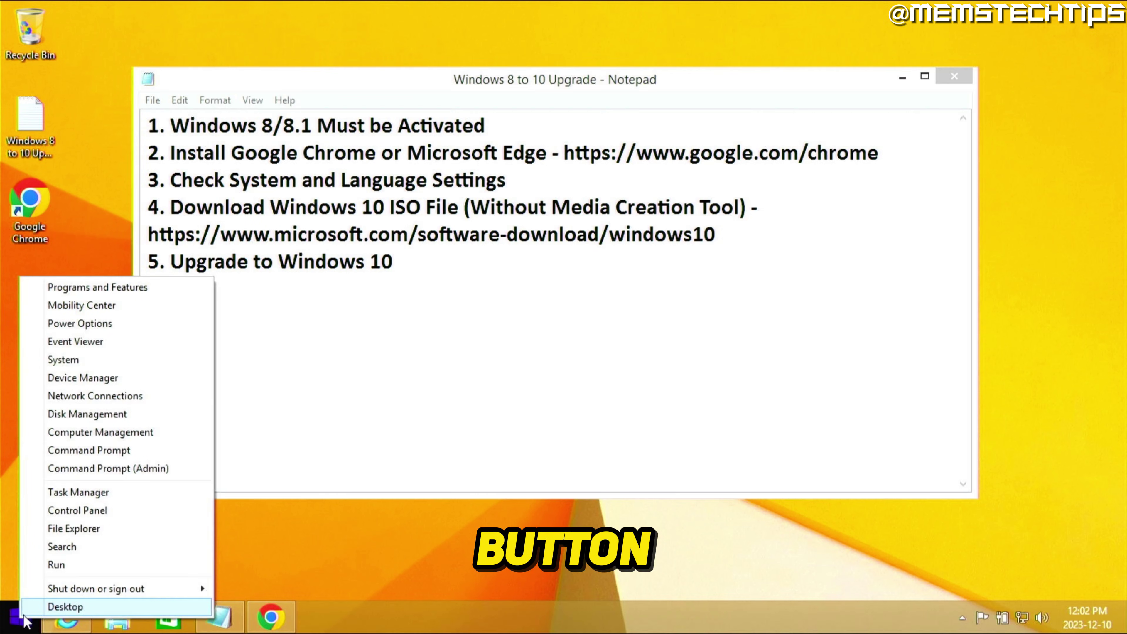
left_click(101, 360)
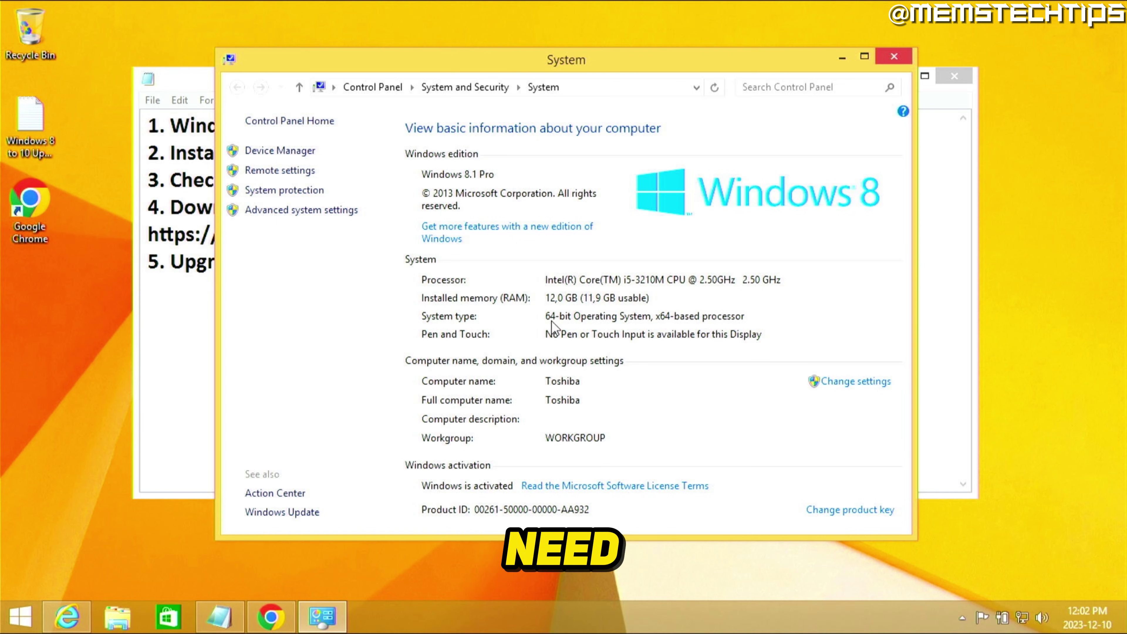
Step: Open Control Panel and set it to display its items as large icons
right_click(21, 618)
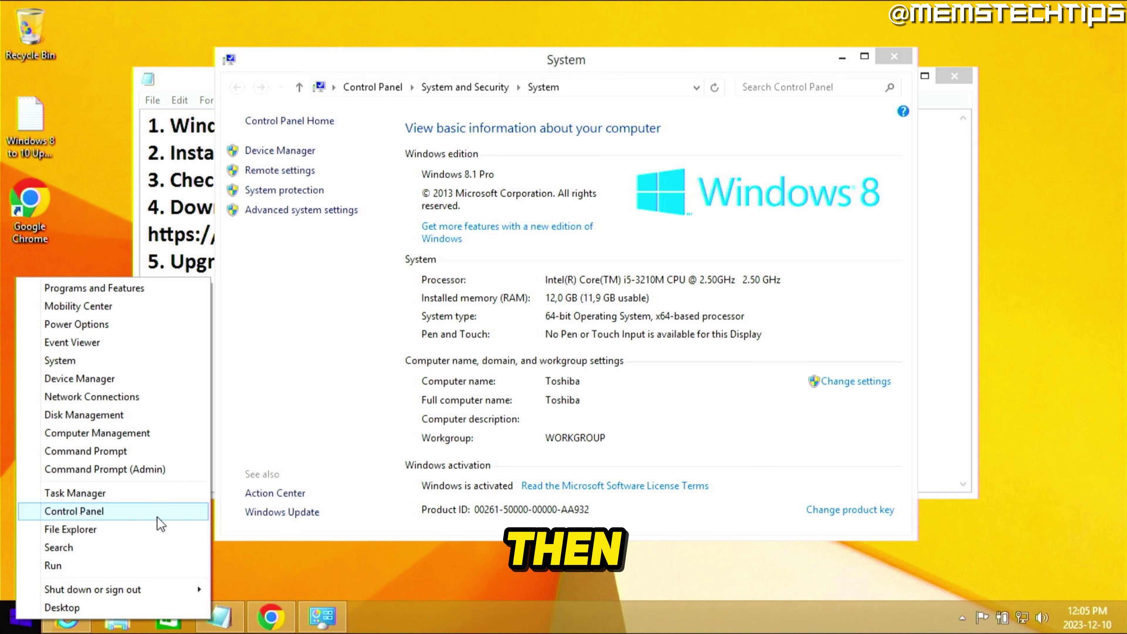
left_click(113, 513)
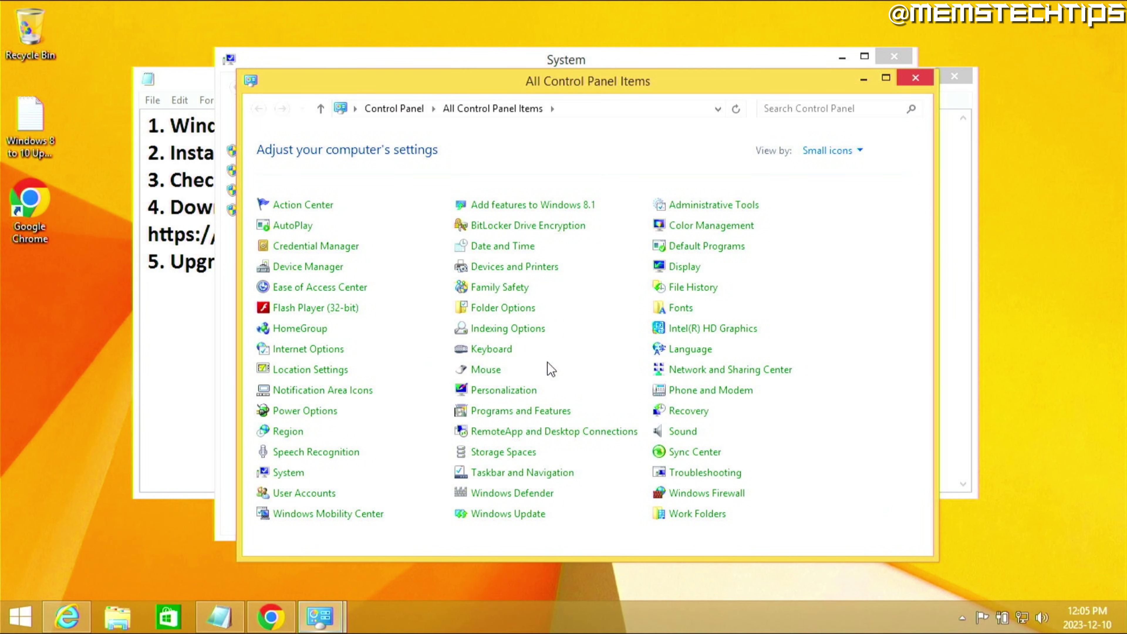
left_click_drag(672, 81, 662, 58)
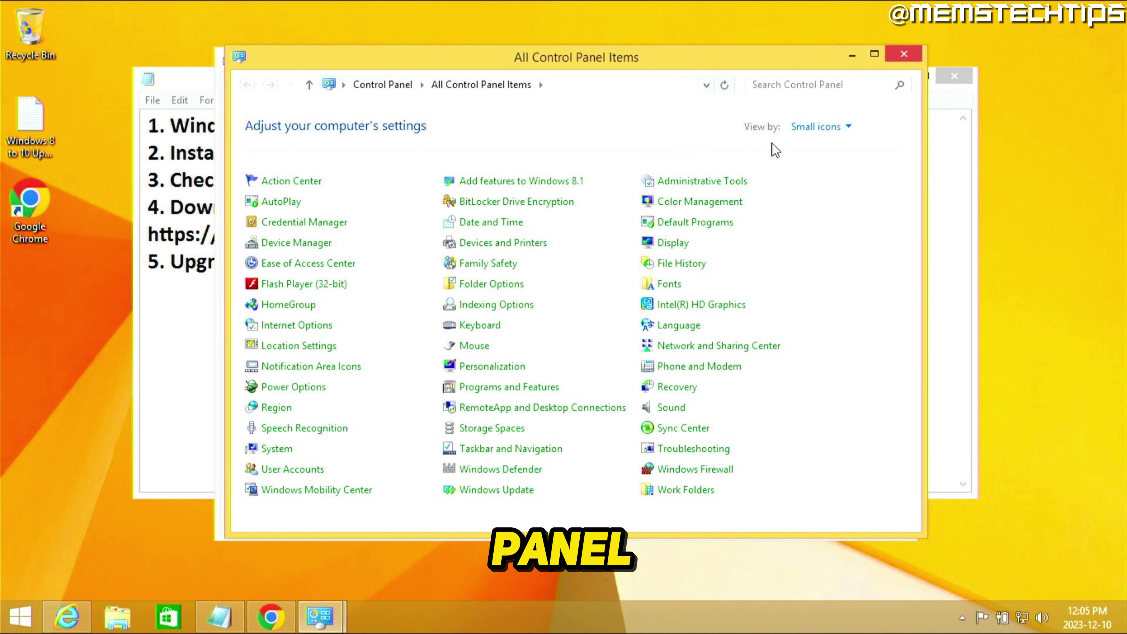
left_click(817, 127)
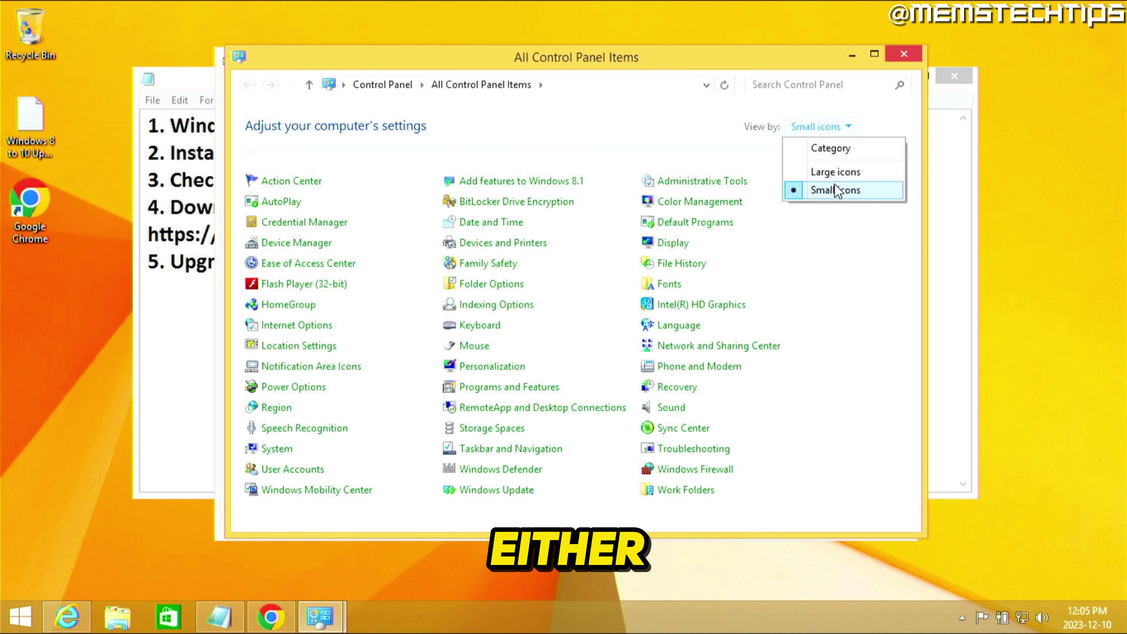
left_click(836, 173)
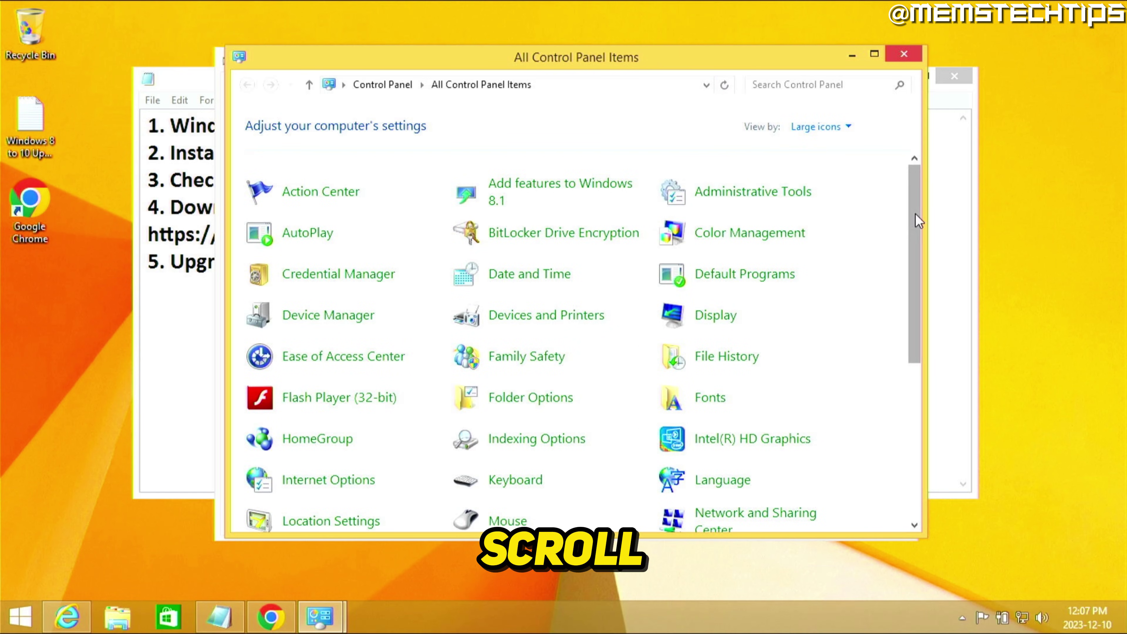
Step: Check the format language in the Region settings, and close the Region and System windows
left_click_drag(915, 219, 917, 364)
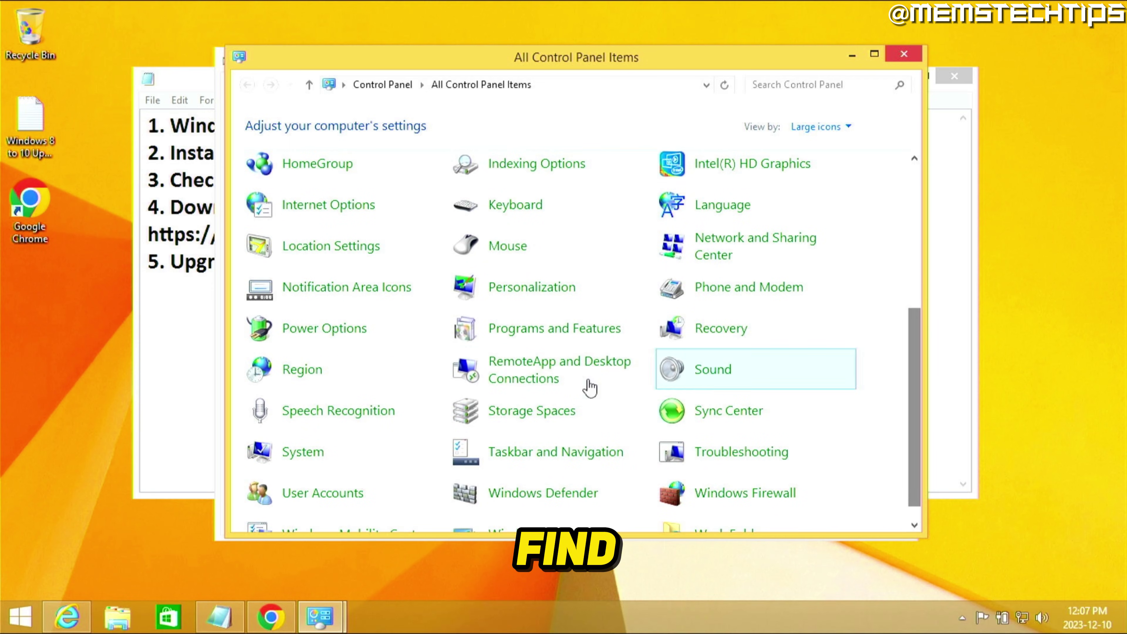
left_click(349, 380)
left_click_drag(272, 90, 549, 85)
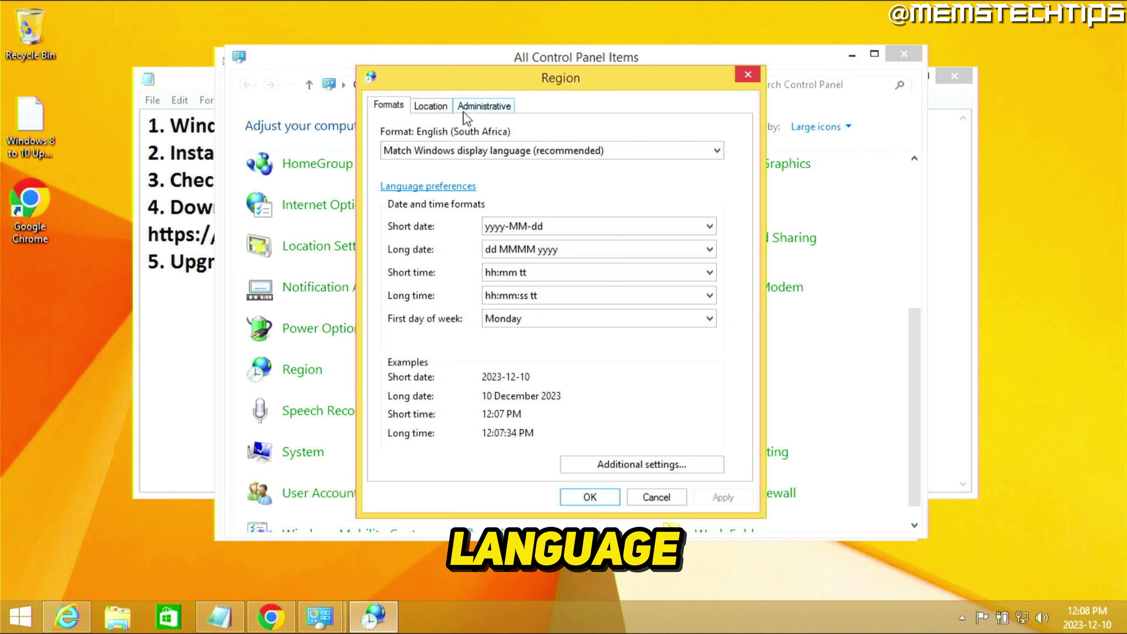
left_click(590, 497)
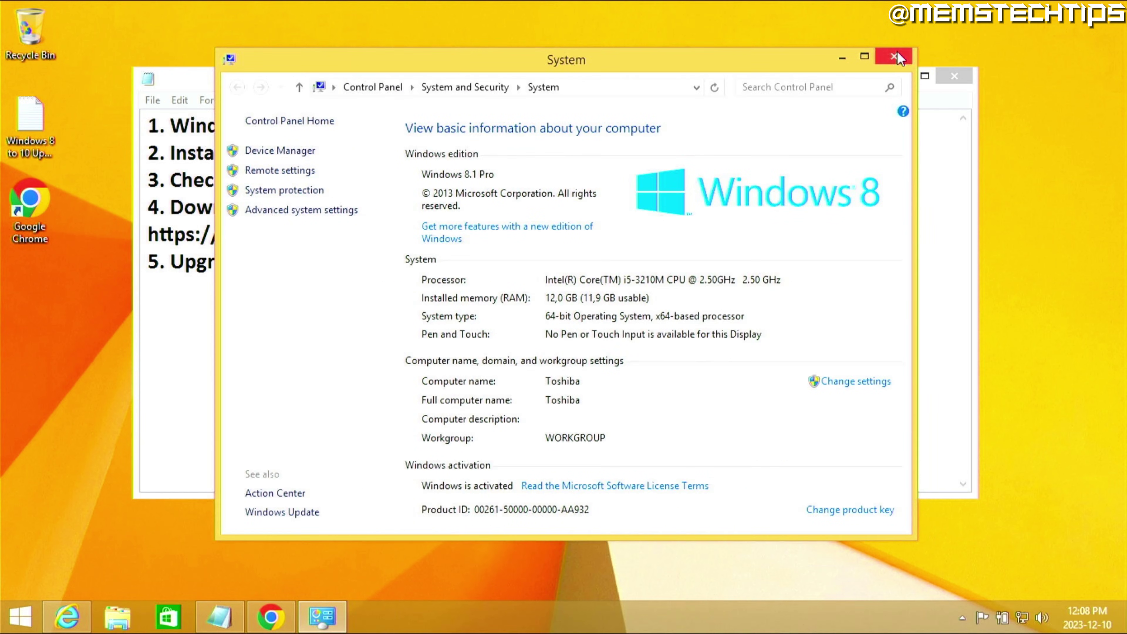
left_click(894, 56)
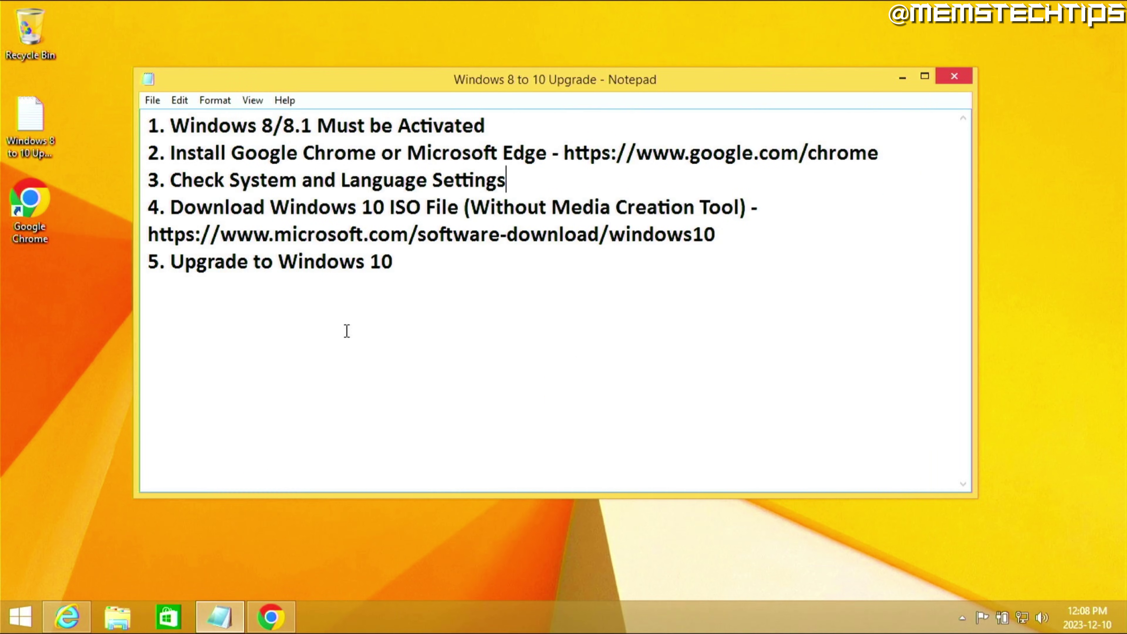
left_click_drag(724, 234, 146, 234)
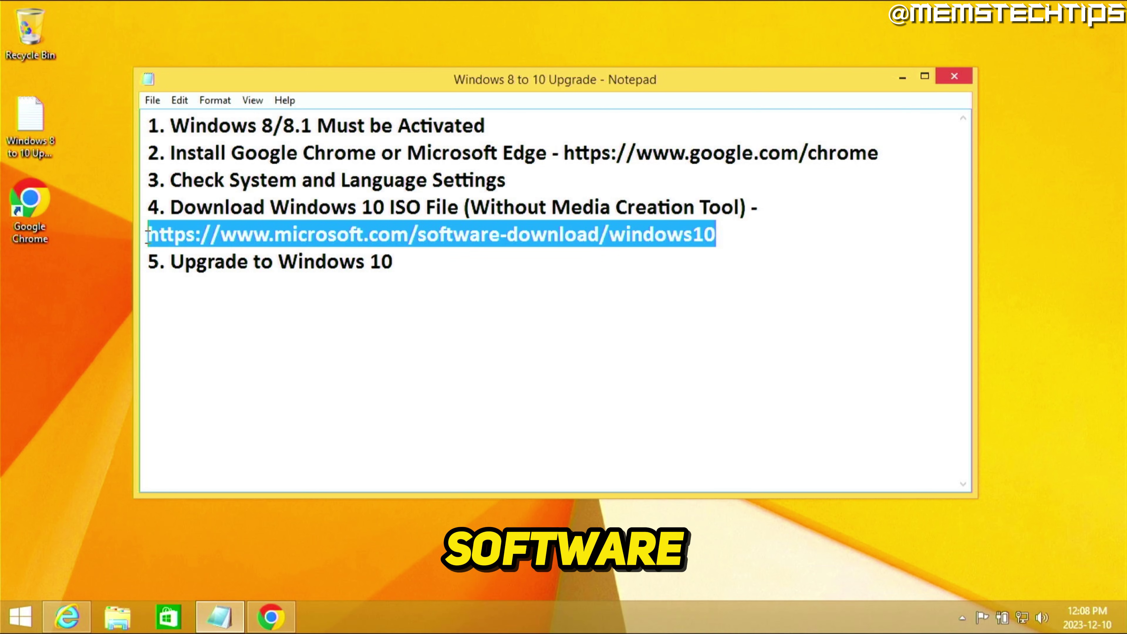
right_click(507, 242)
left_click(537, 293)
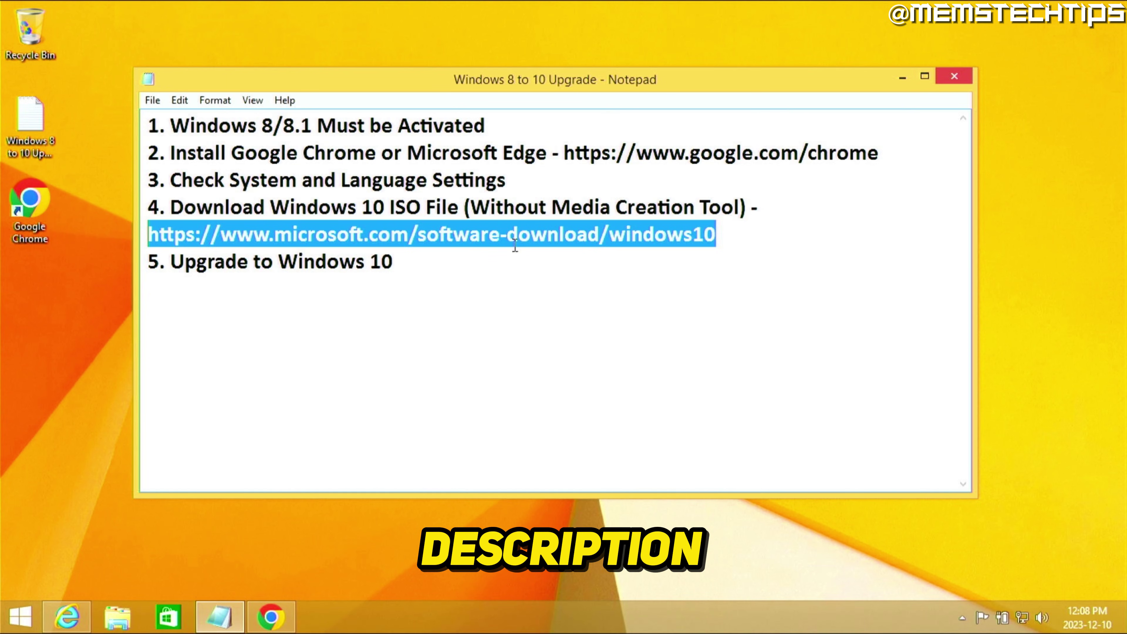
left_click(275, 626)
left_click(280, 44)
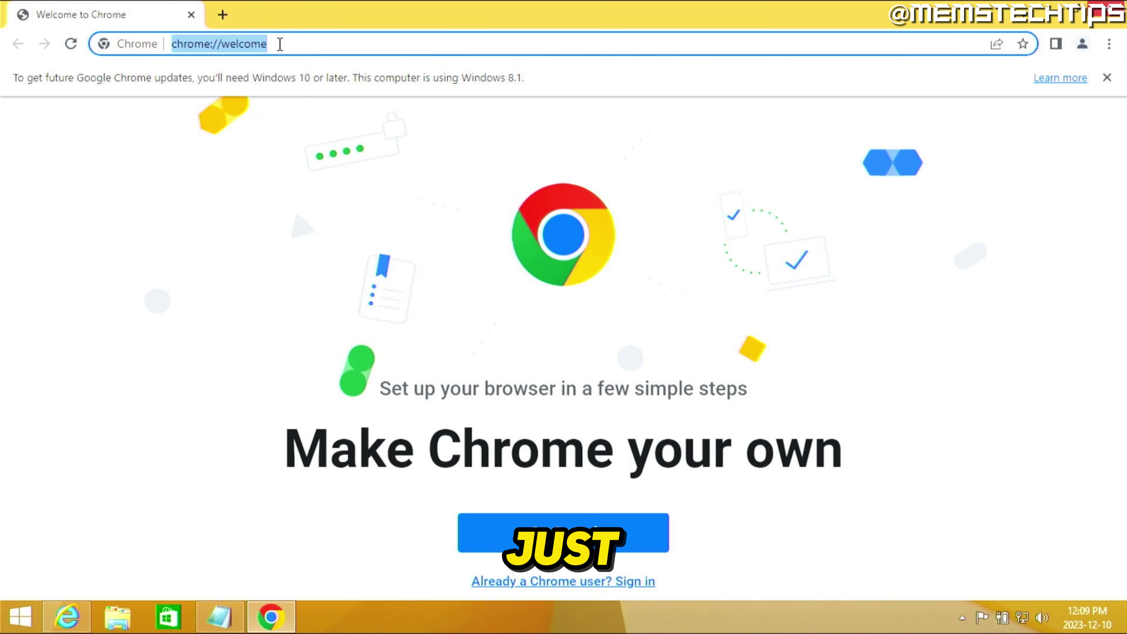
key("ctrl+v")
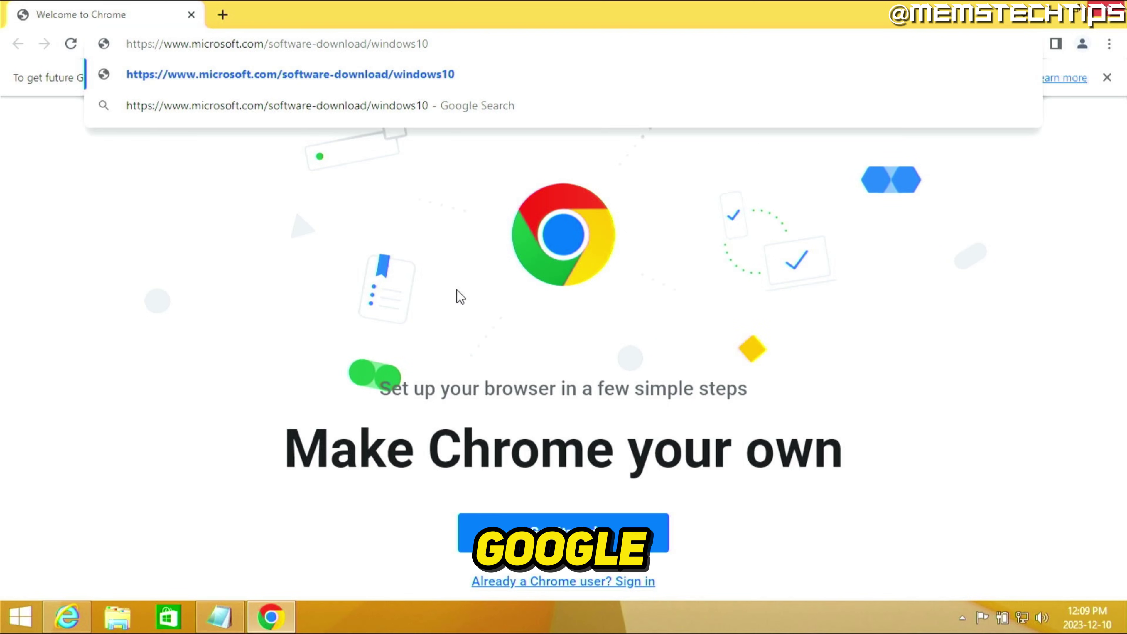
key("Return")
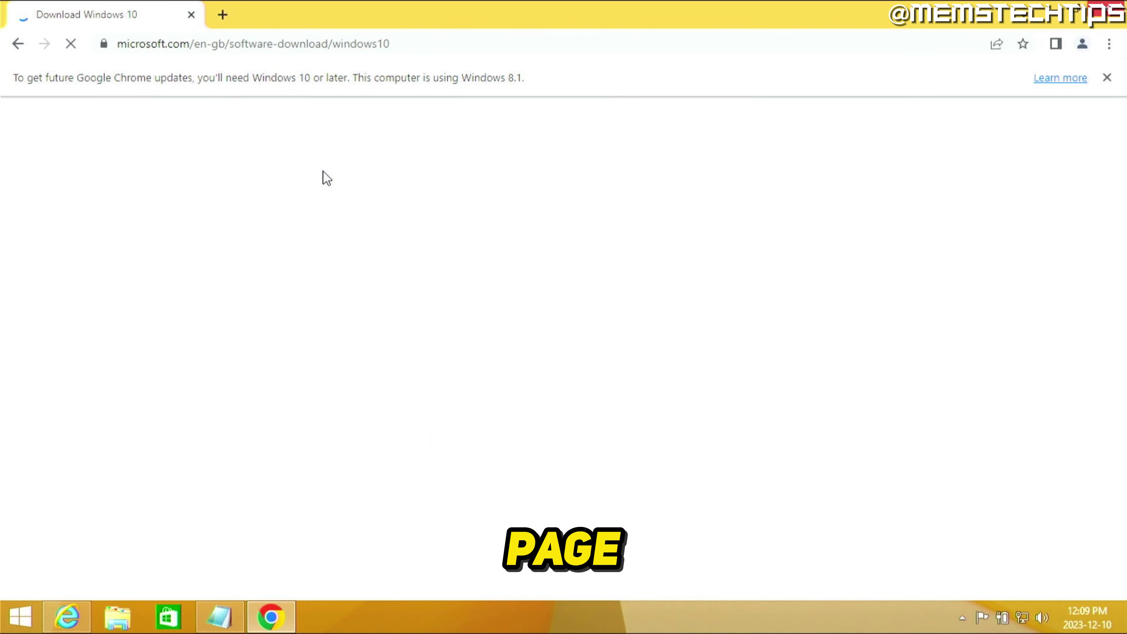
Step: Inspect the Download Windows 10 page and open the Network conditions tool in the developer tools
scroll(1123, 242, "down", 6)
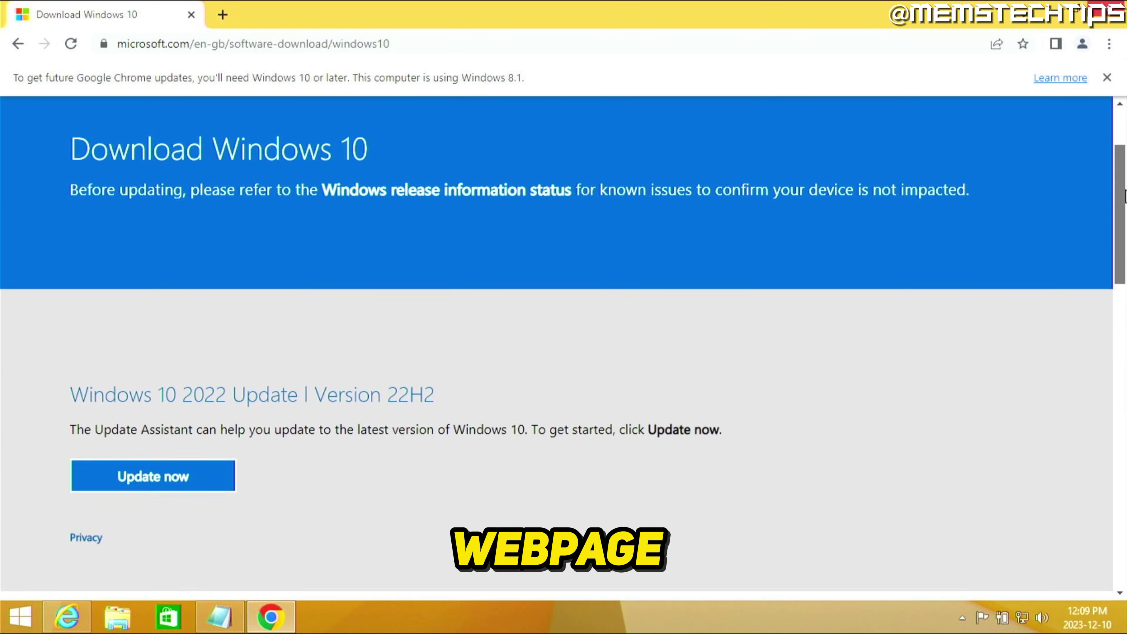
scroll(1122, 242, "down", 2)
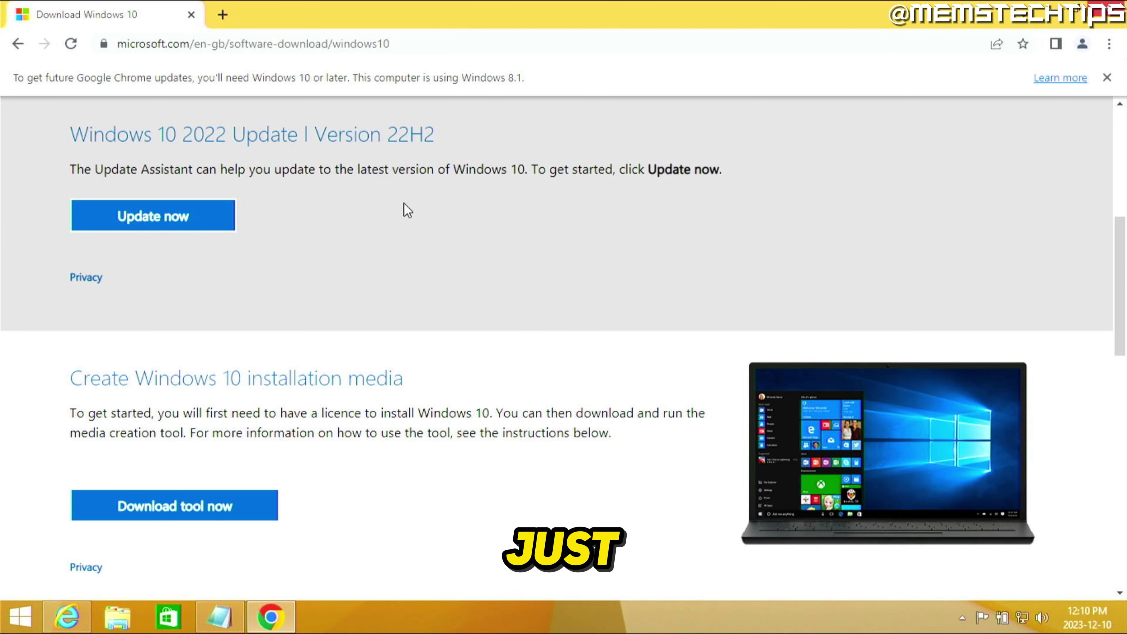
right_click(386, 203)
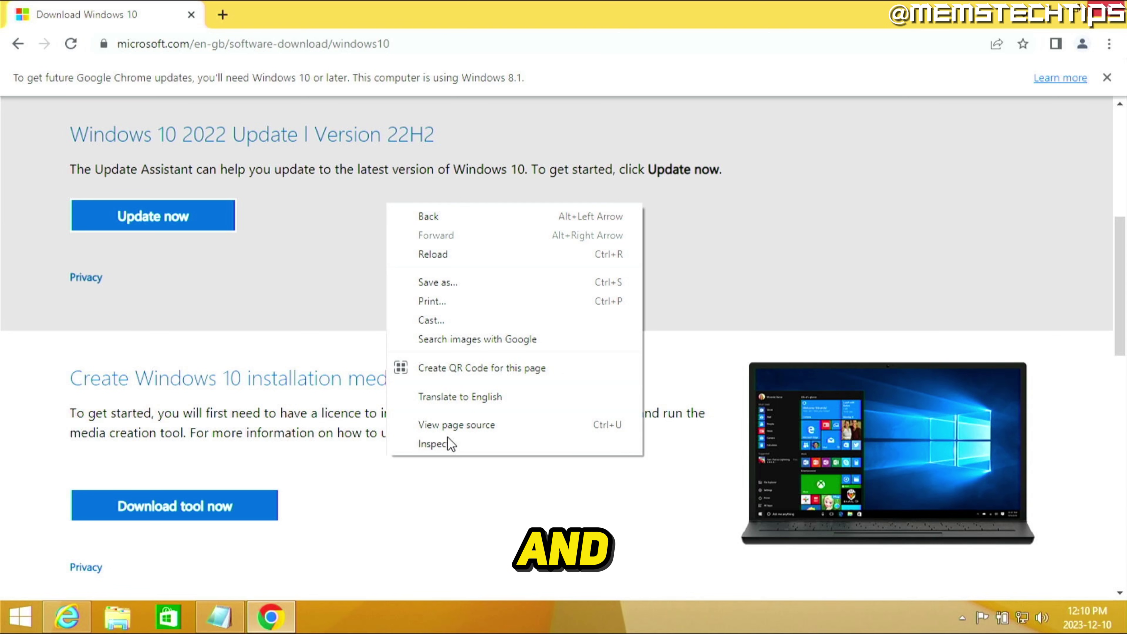
left_click(488, 449)
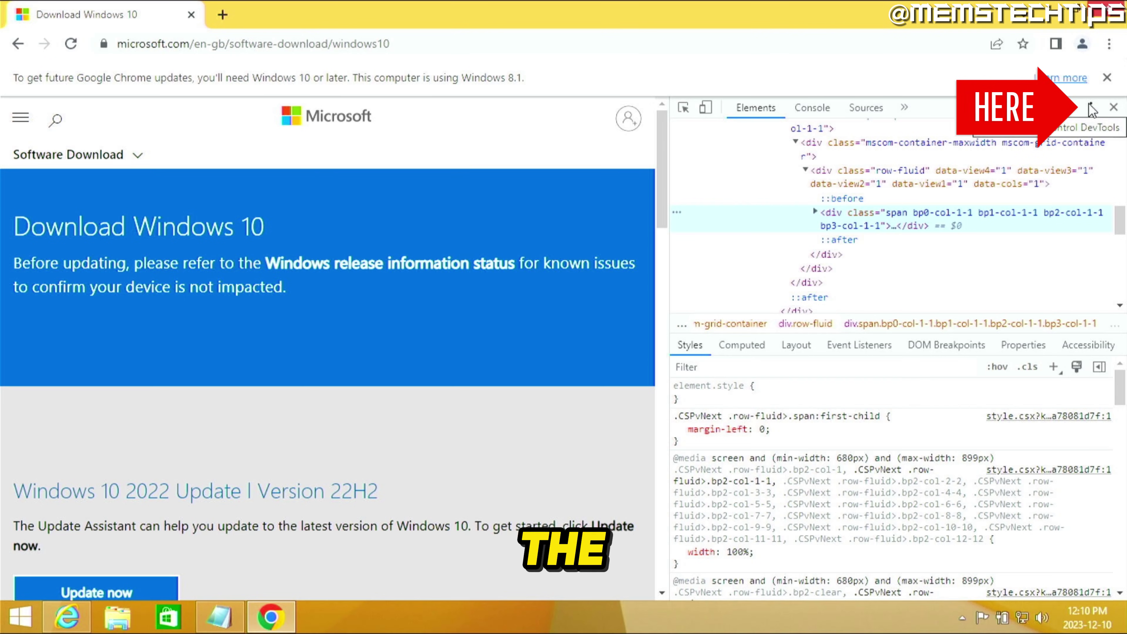
left_click(1091, 108)
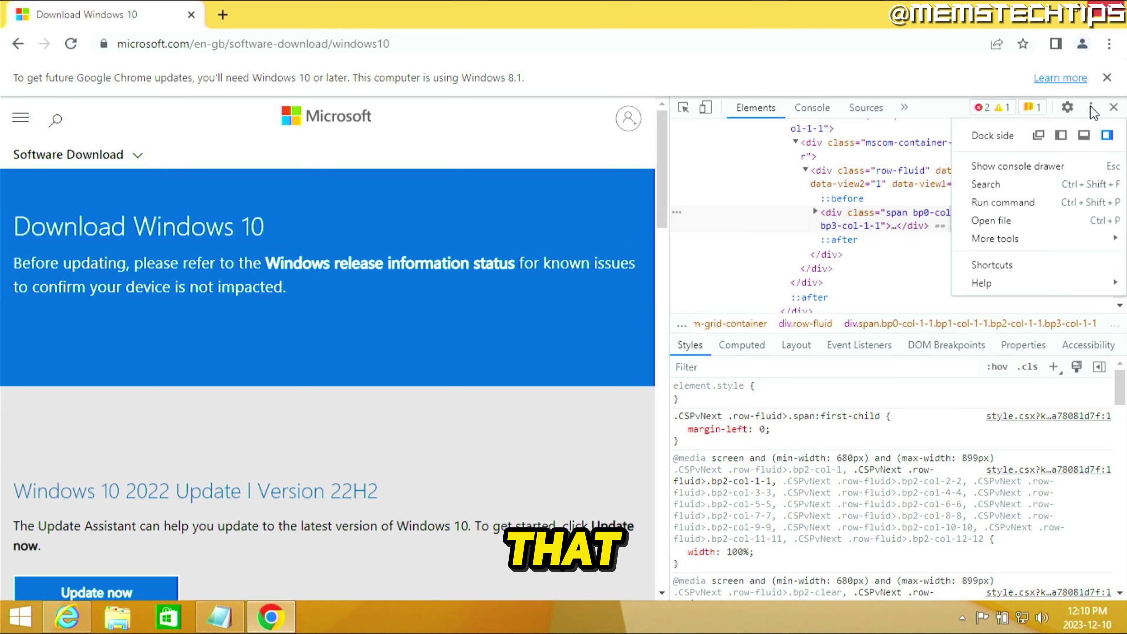
mouse_move(1037, 242)
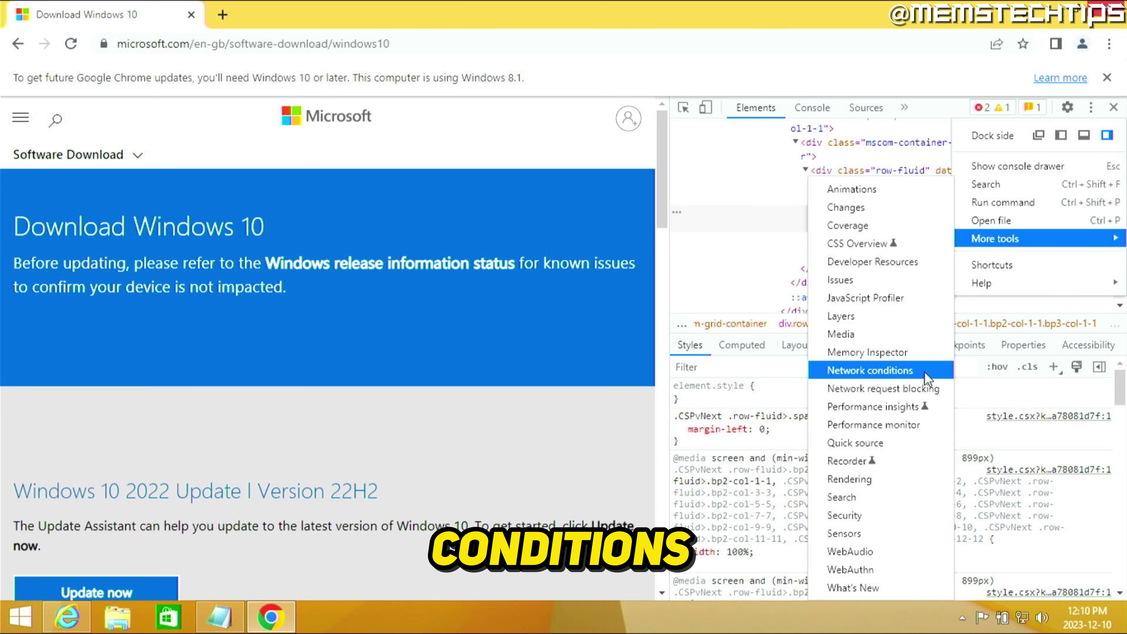
left_click(870, 370)
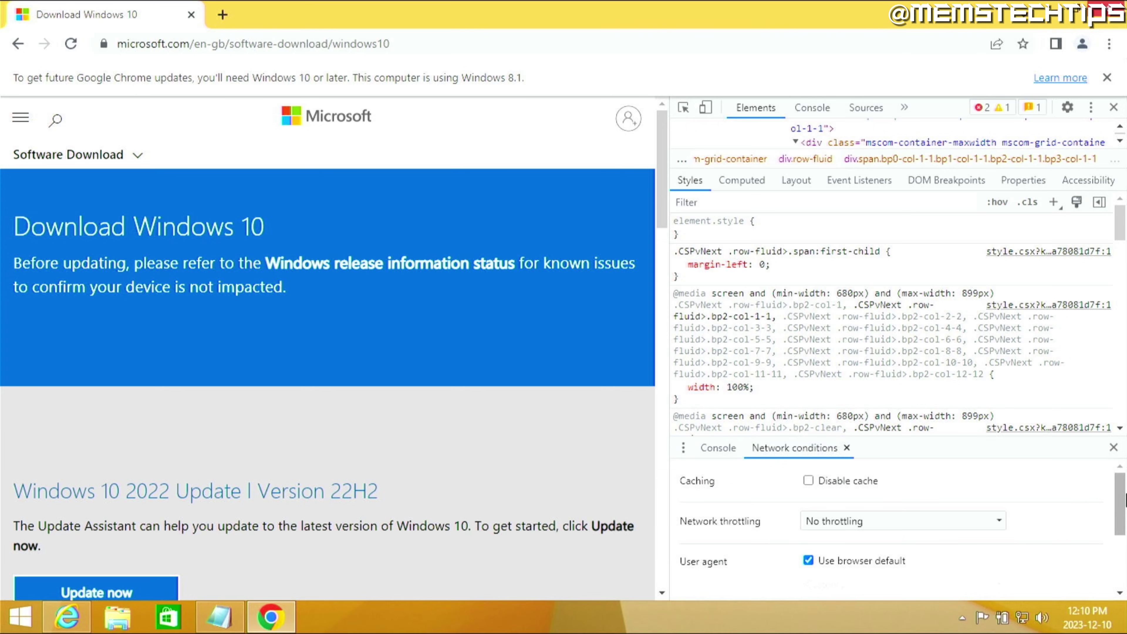
Step: Override the browser's default user agent with BlackBerry — BB10 and reload the page
scroll(1122, 497, "down", 3)
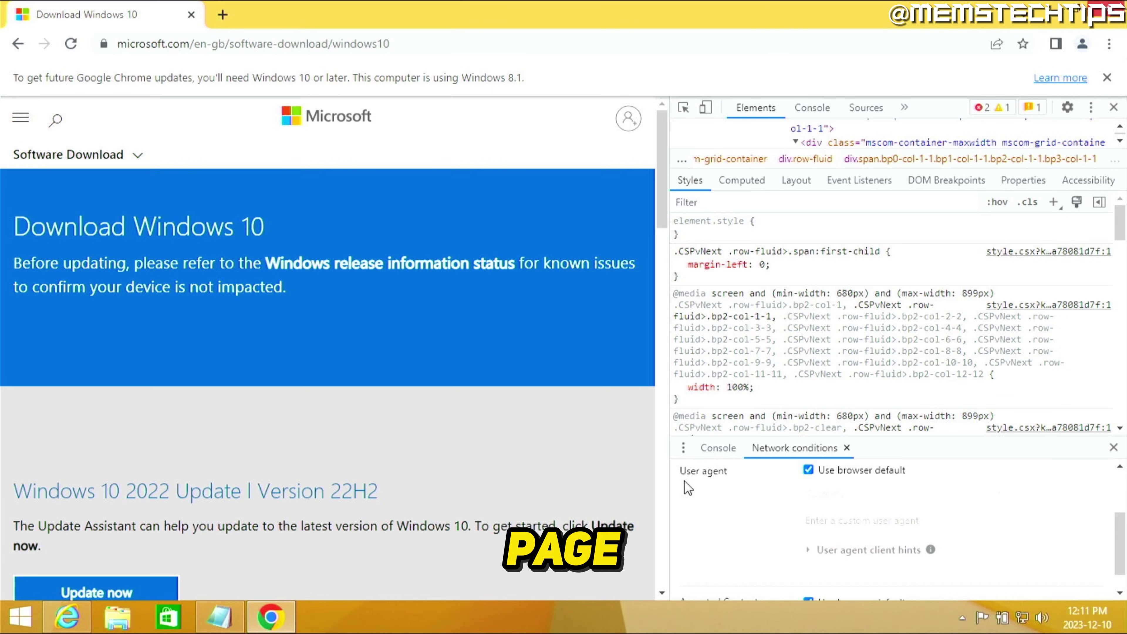
left_click(808, 472)
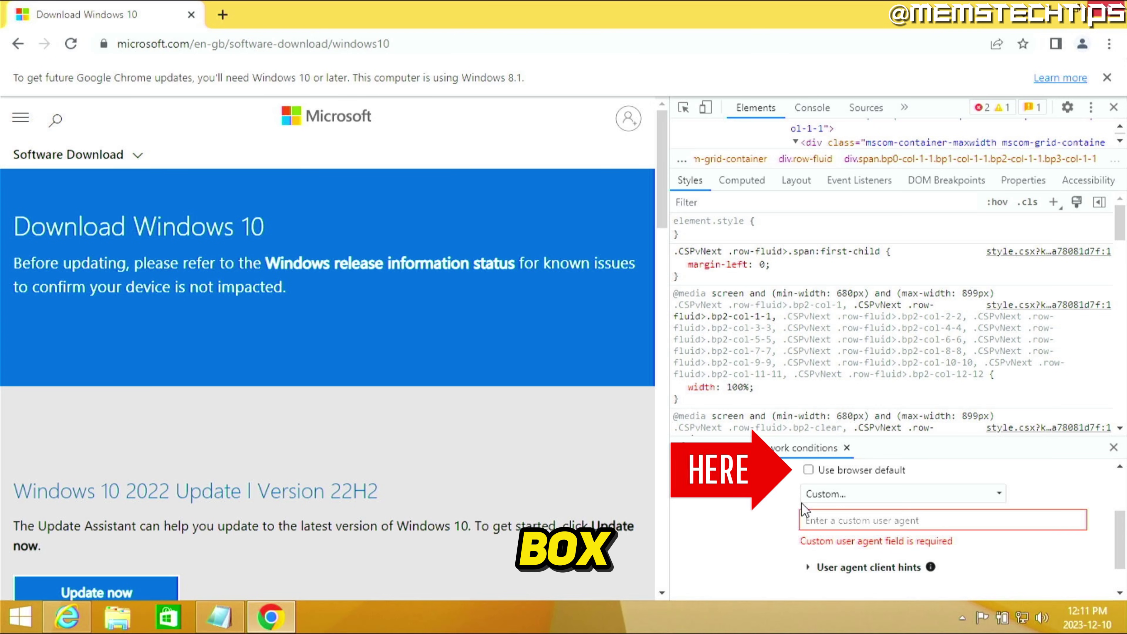
left_click(997, 501)
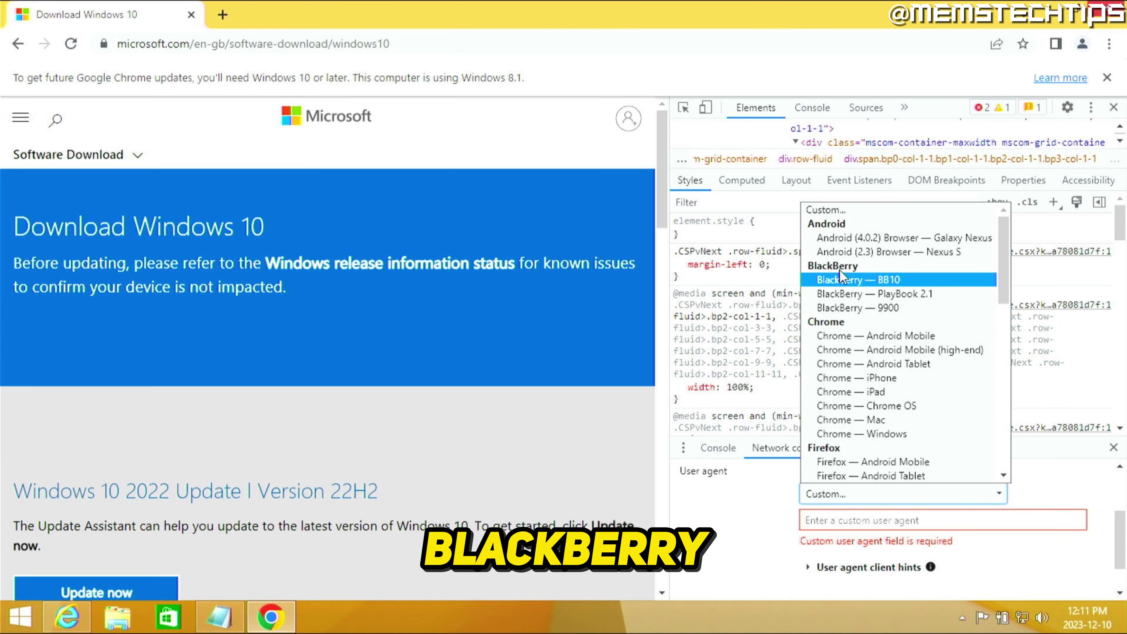
left_click(911, 280)
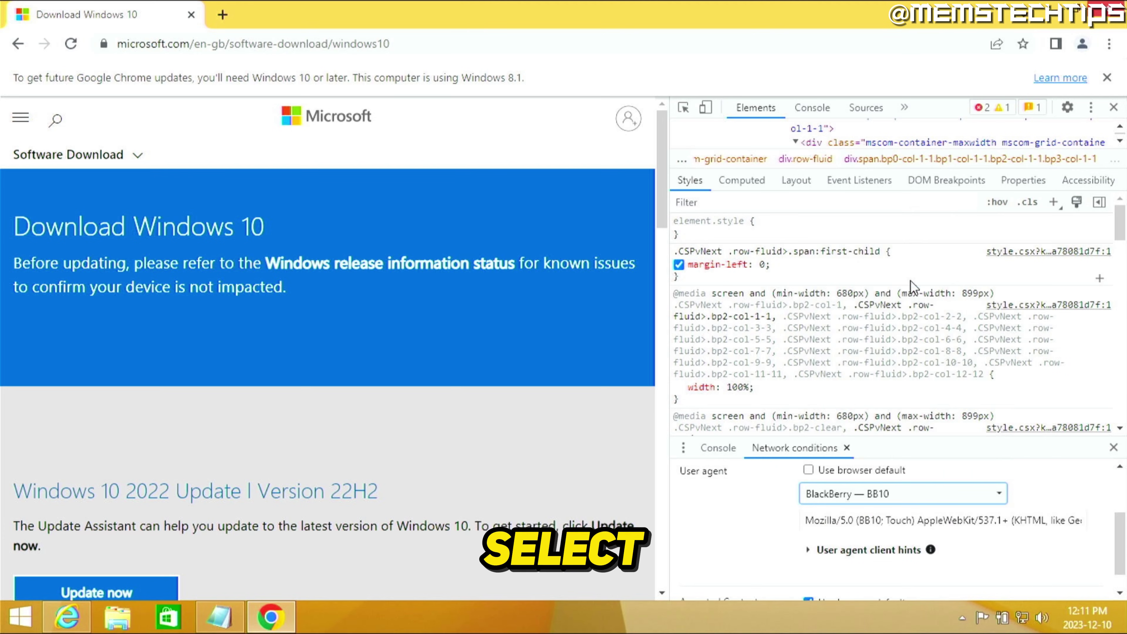
left_click(71, 44)
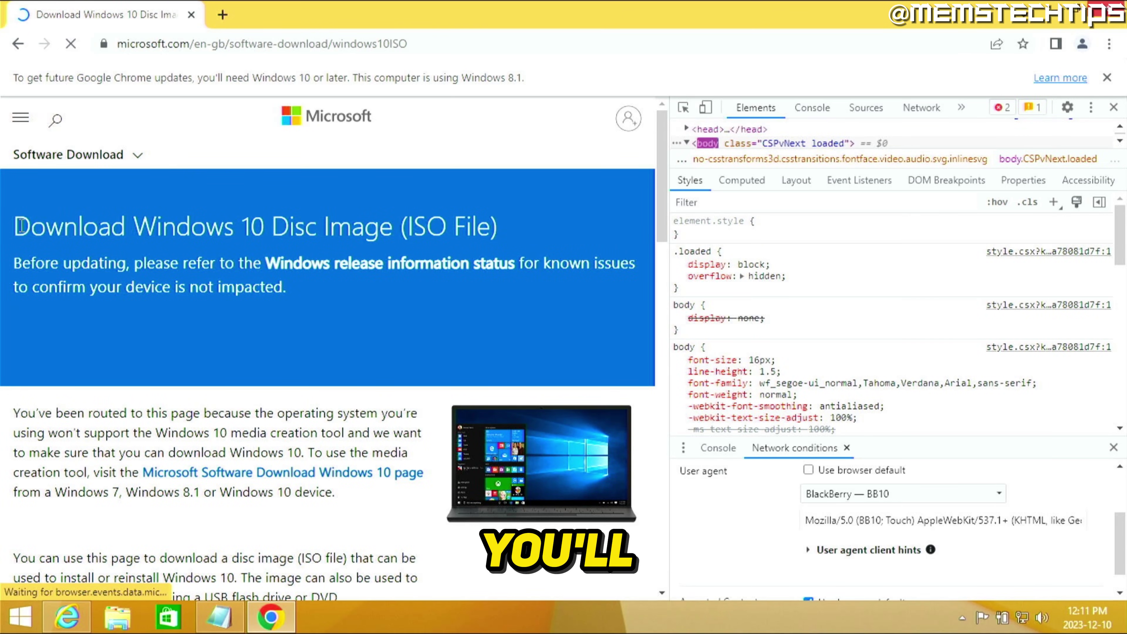
Step: Choose Windows 10 (multi-edition ISO) as the edition on the disc image page and confirm it
left_click_drag(16, 226, 511, 240)
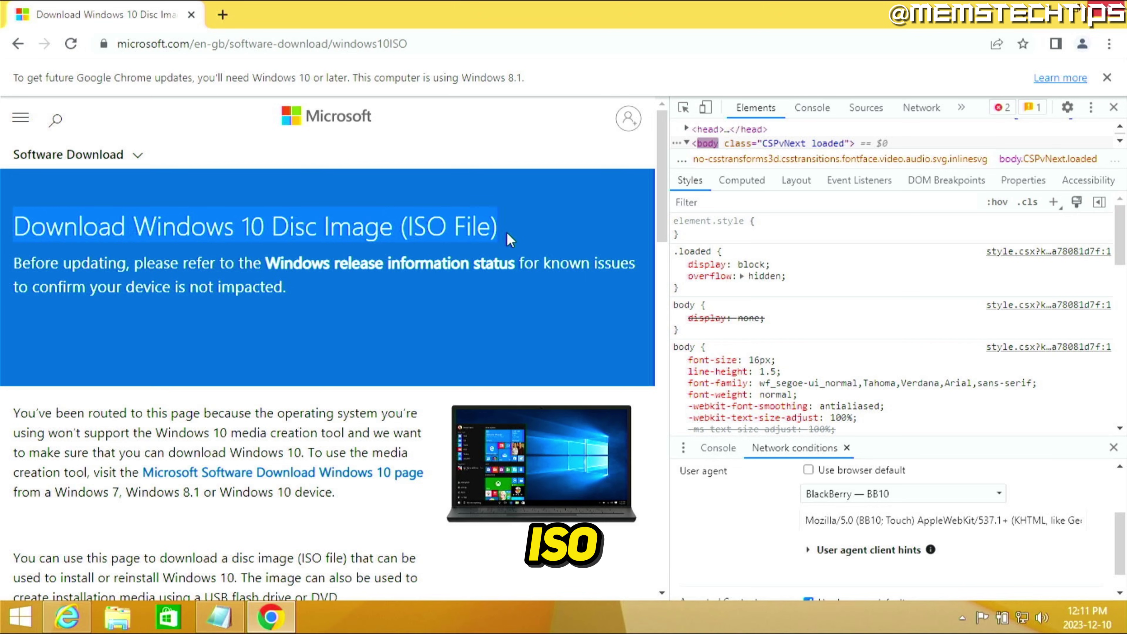
left_click_drag(664, 146, 663, 311)
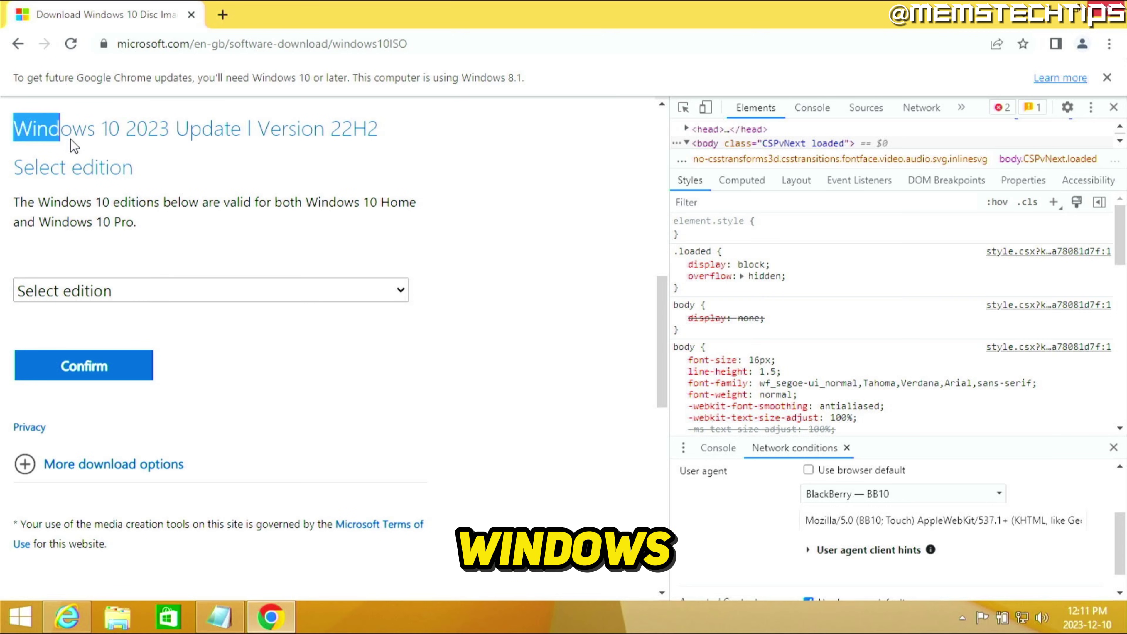
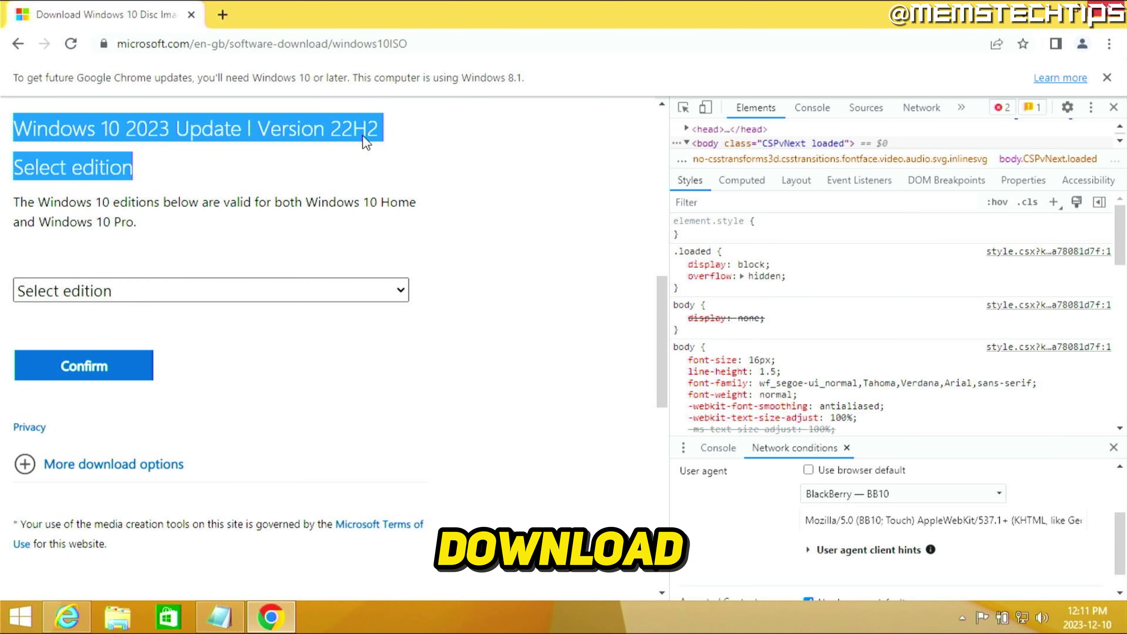
left_click(241, 219)
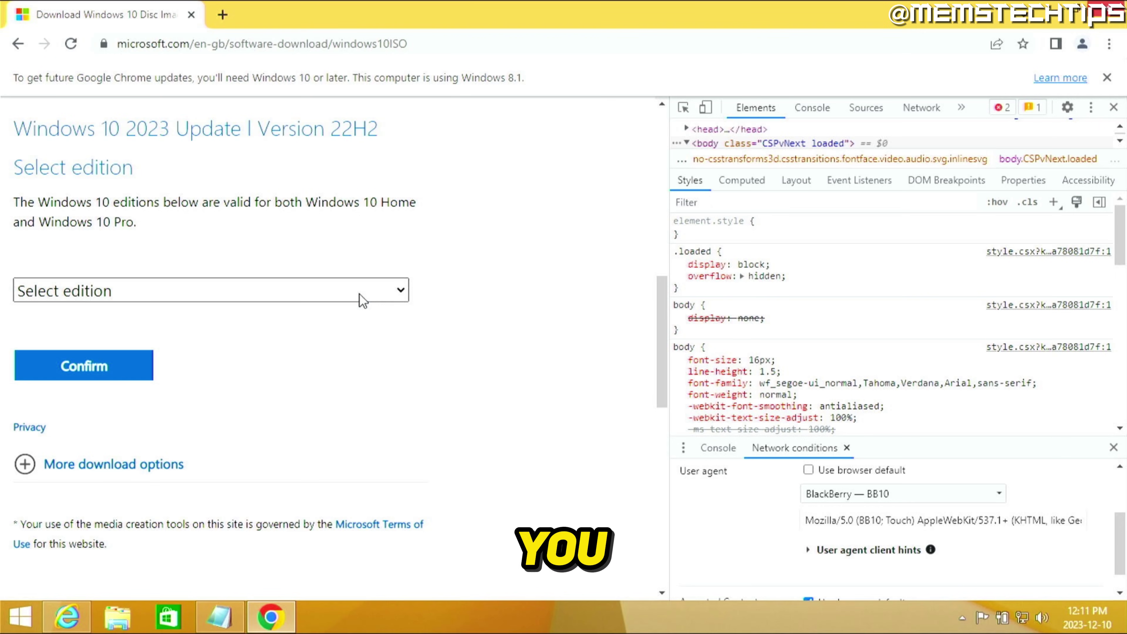
left_click(395, 295)
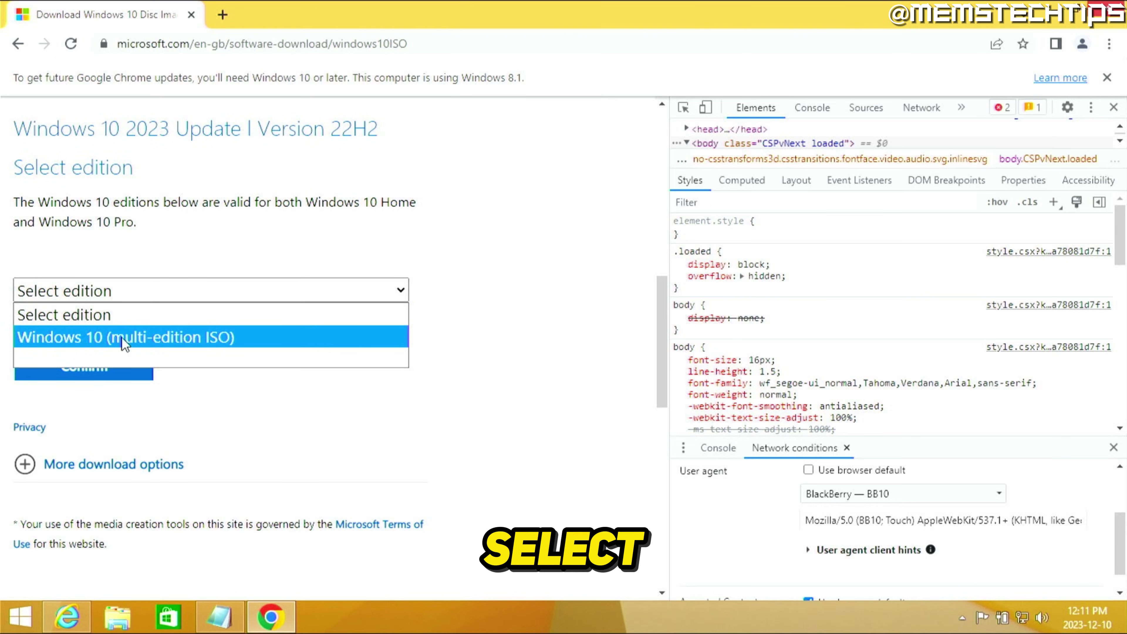
left_click(237, 345)
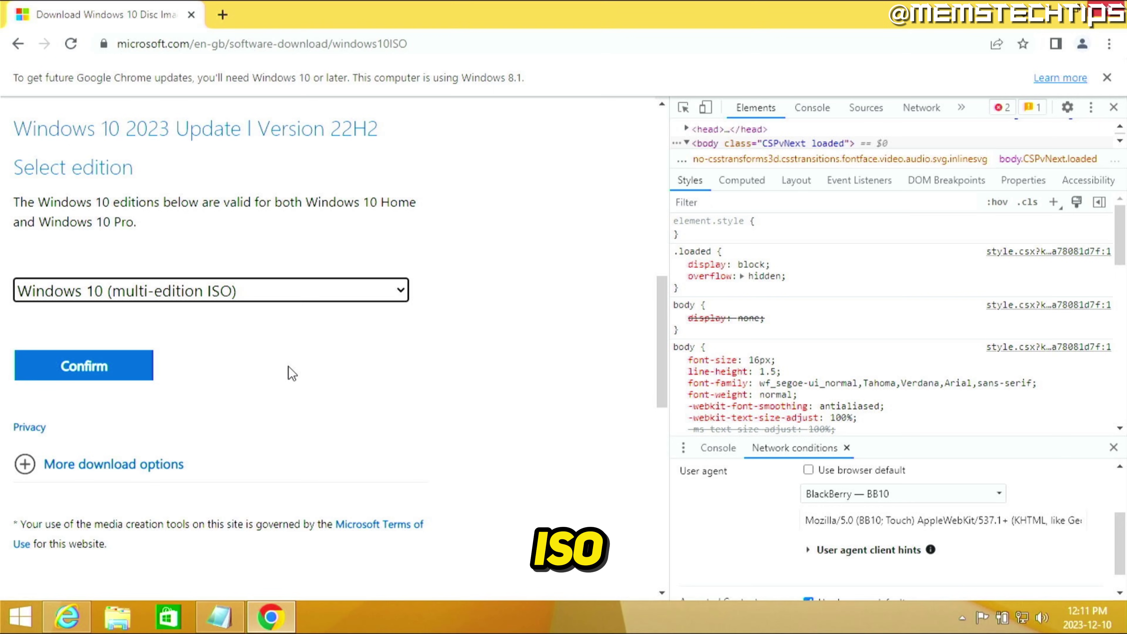
left_click(119, 377)
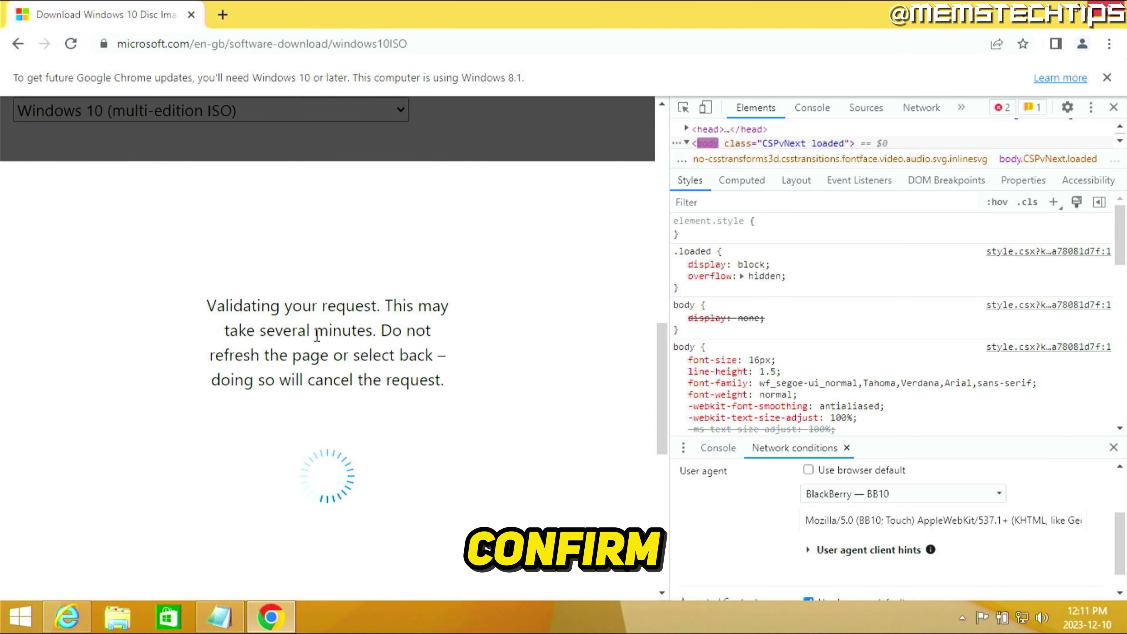
Step: Choose English (United States) as the product language and confirm it
left_click_drag(662, 332, 661, 373)
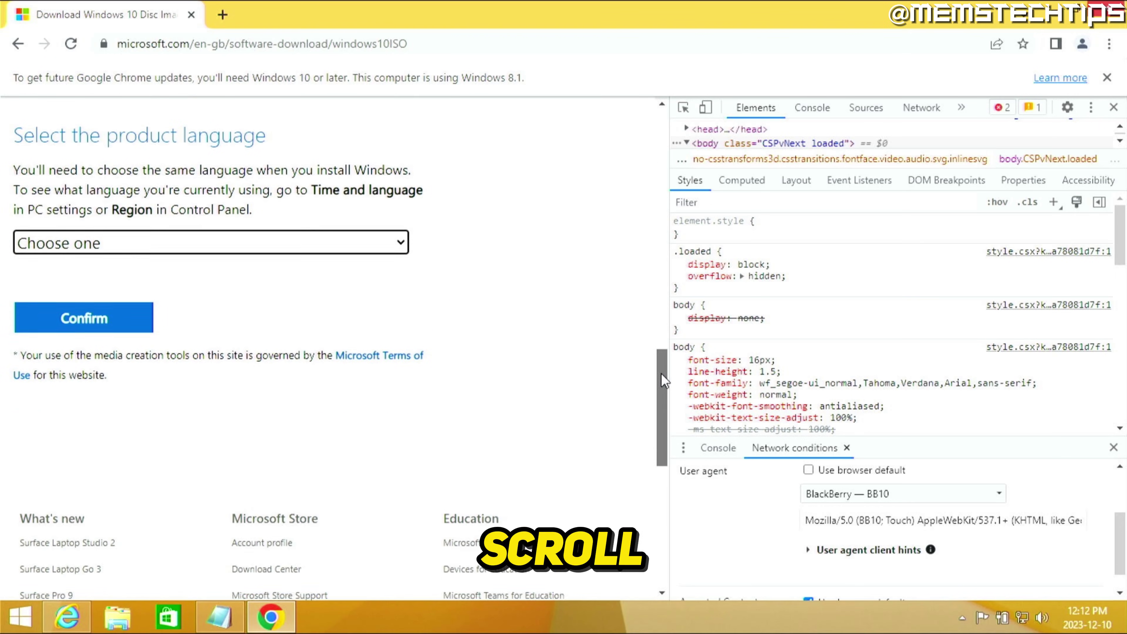
left_click(354, 243)
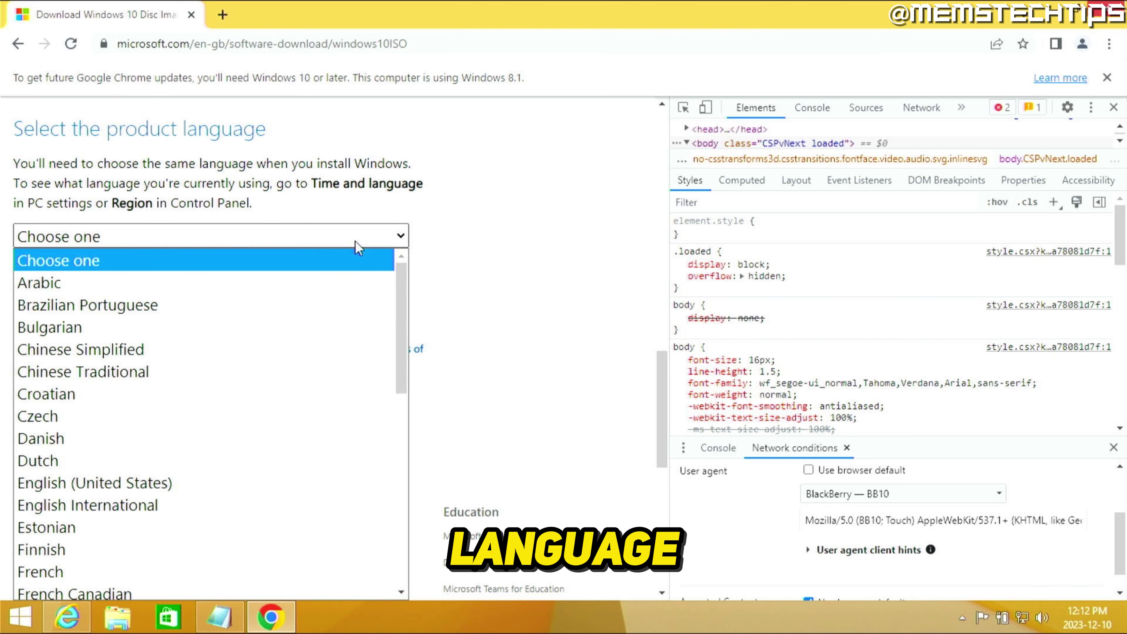
left_click_drag(398, 284, 402, 358)
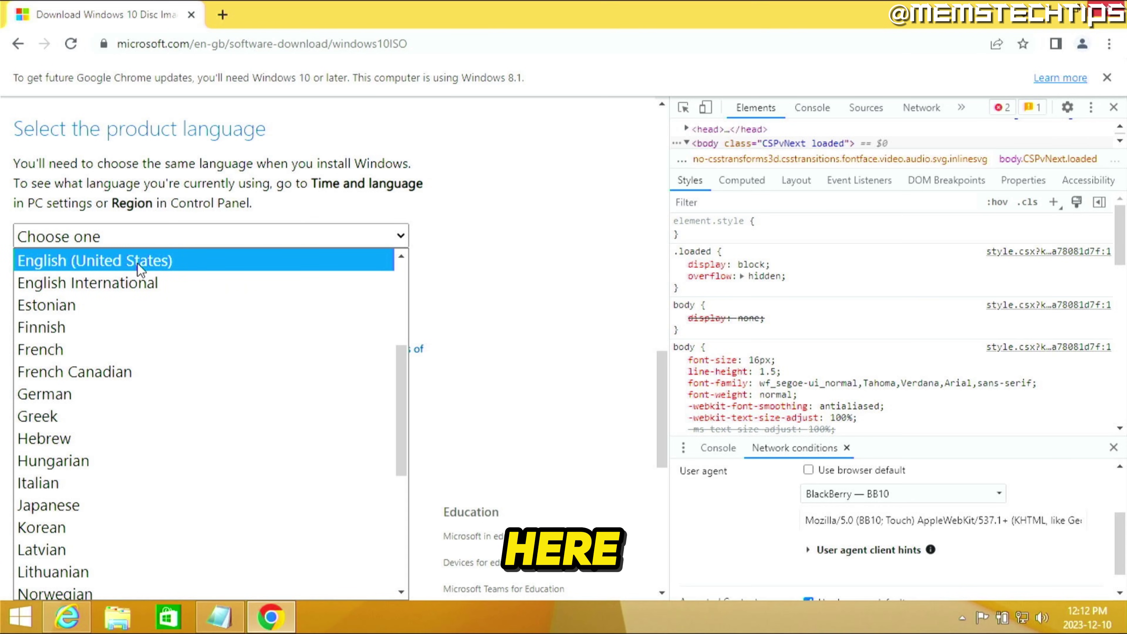
left_click(202, 262)
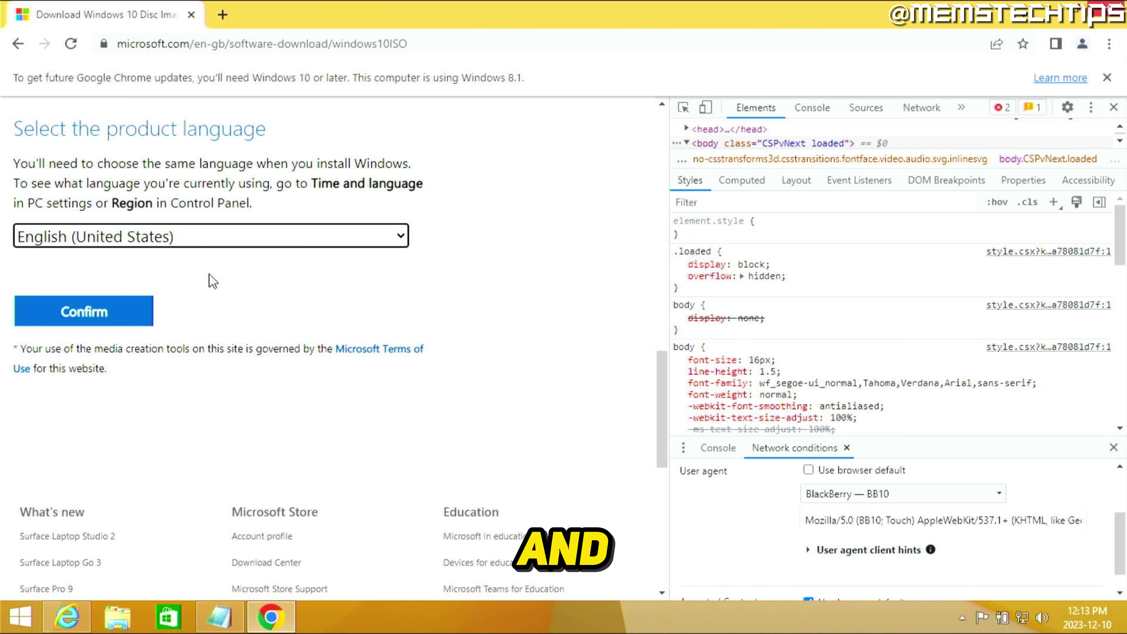
left_click(108, 319)
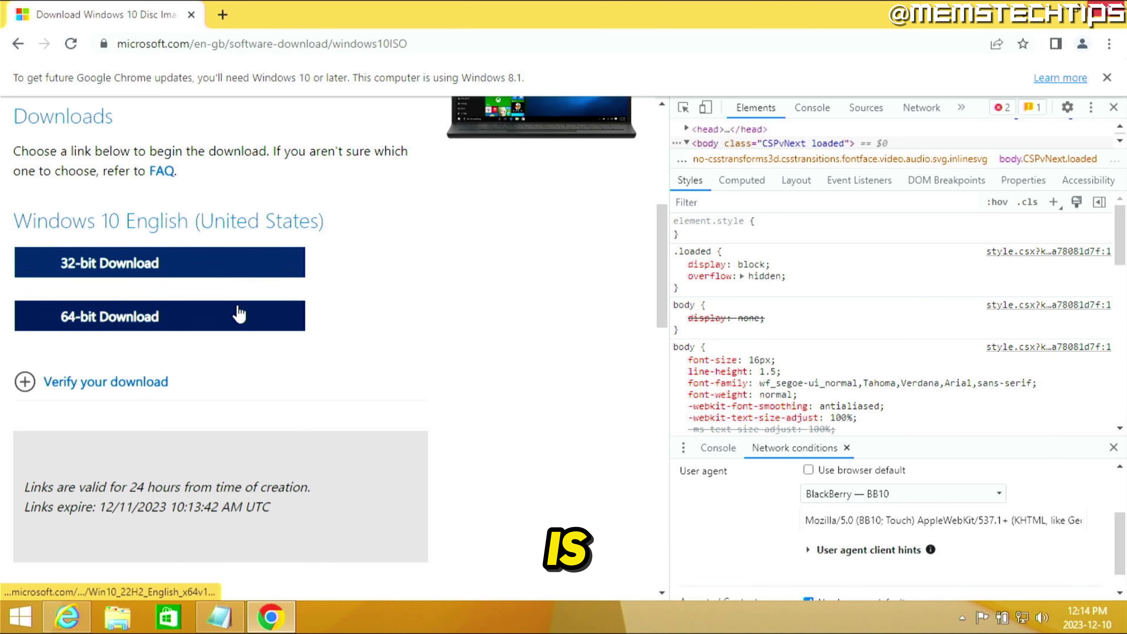
Step: Check the computer's system type in the System information window, and return to the download page
right_click(18, 618)
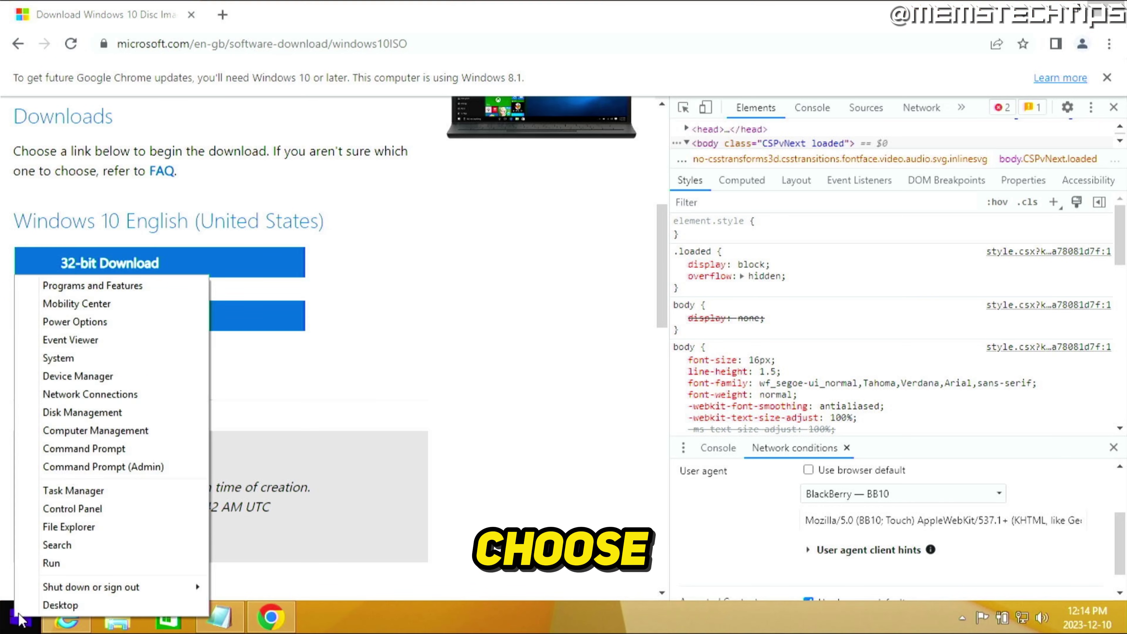
left_click(82, 358)
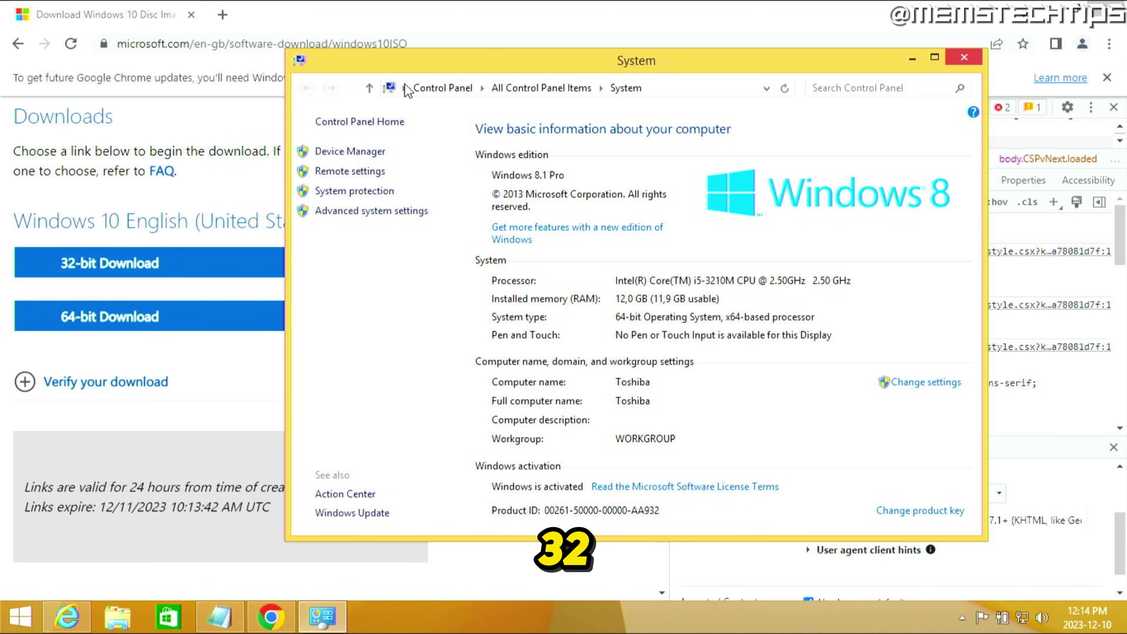
left_click(275, 289)
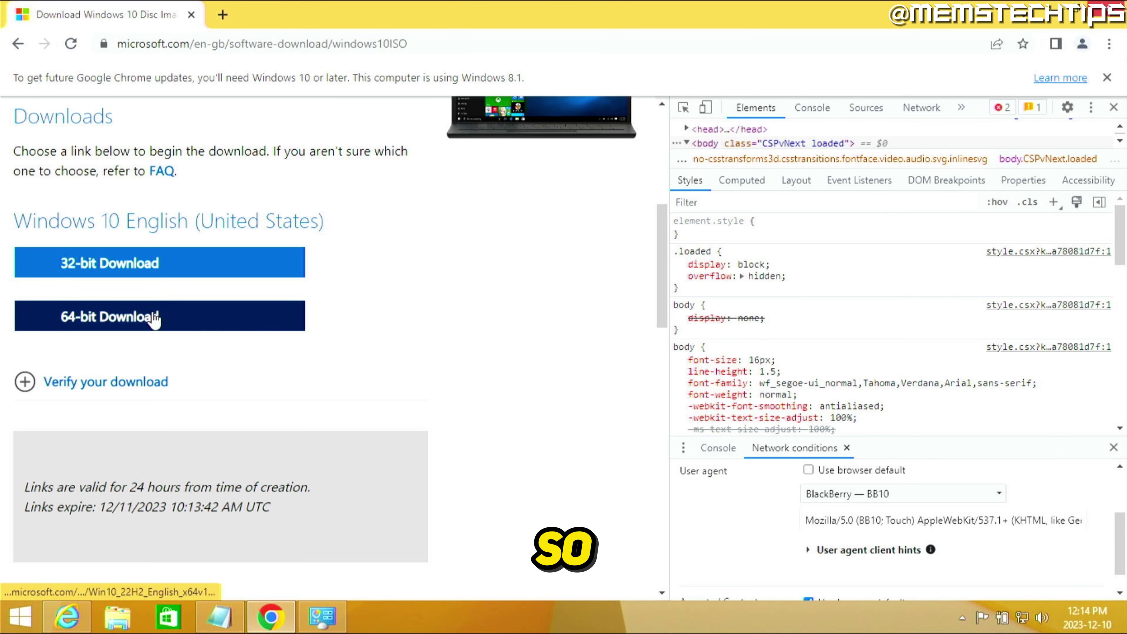
Step: Download the 64-bit Windows 10 ISO and show the finished file in its folder
left_click(176, 322)
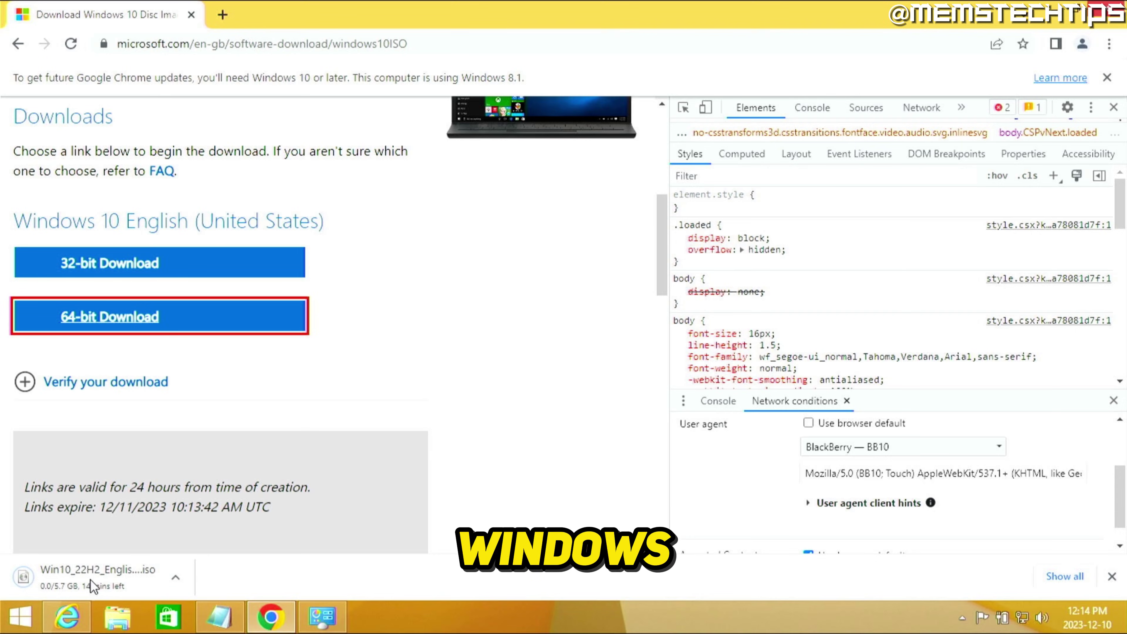
left_click(1065, 576)
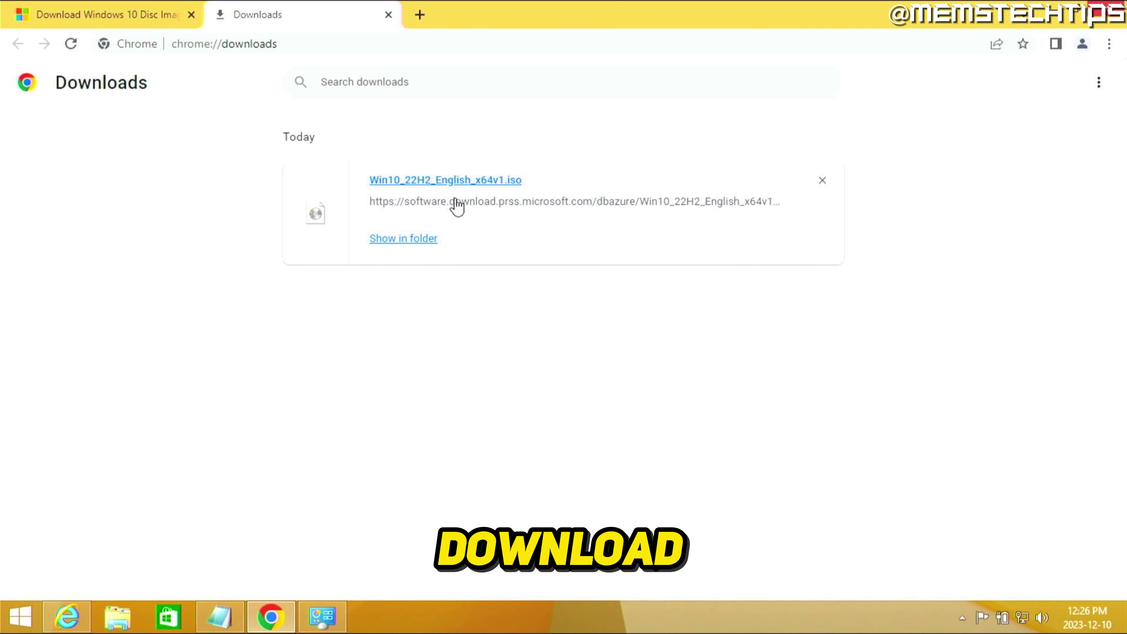
left_click(403, 240)
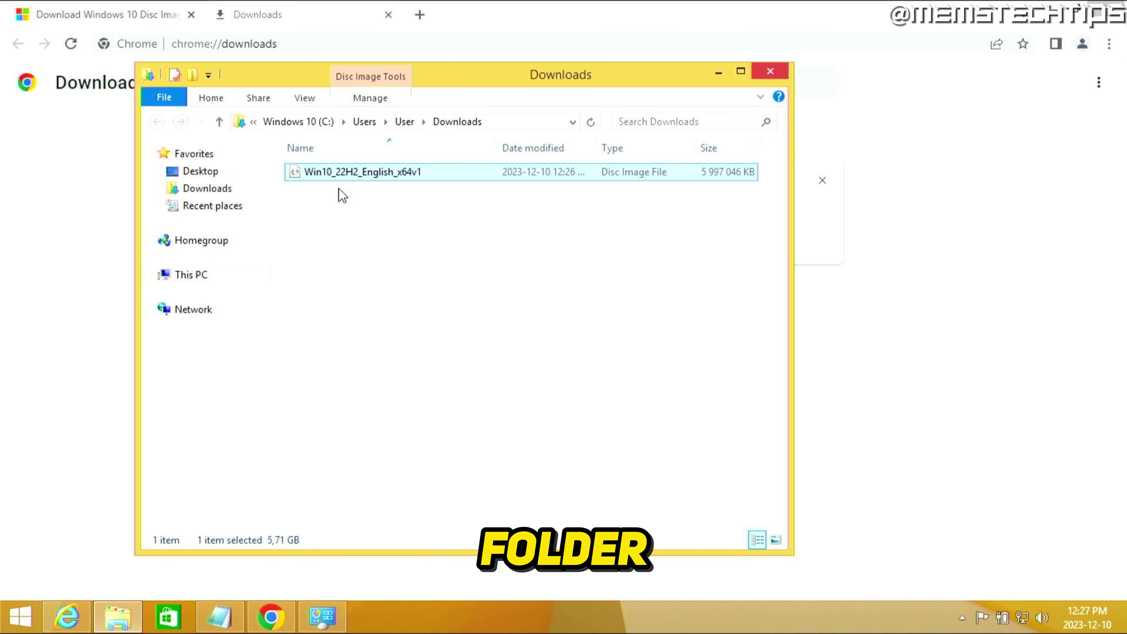
Step: Open the Win10_22H2_English_x64v1 disc image with Windows Explorer, keeping that app for all .iso files
right_click(365, 173)
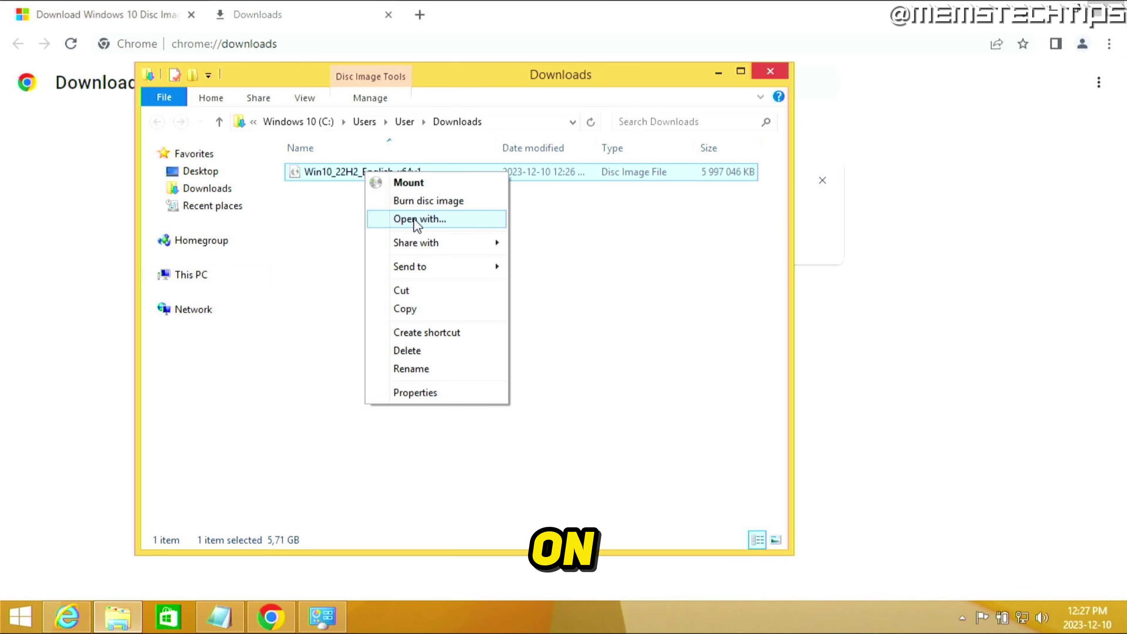
left_click(447, 220)
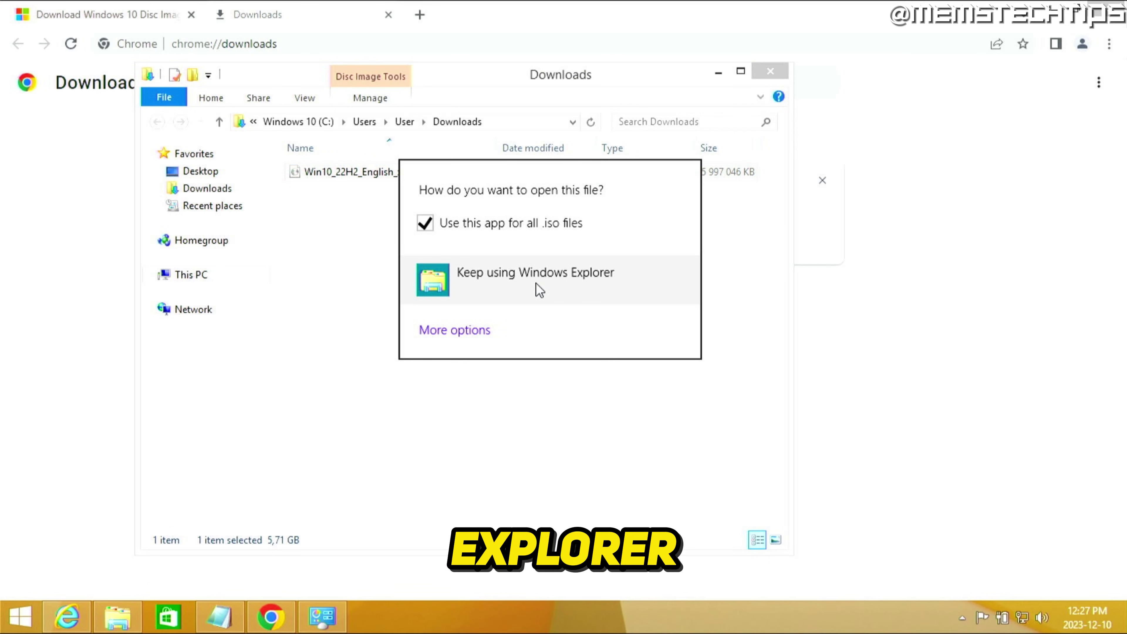
left_click(453, 335)
mouse_move(689, 307)
left_mouse_down()
mouse_move(689, 353)
mouse_move(689, 297)
left_mouse_up()
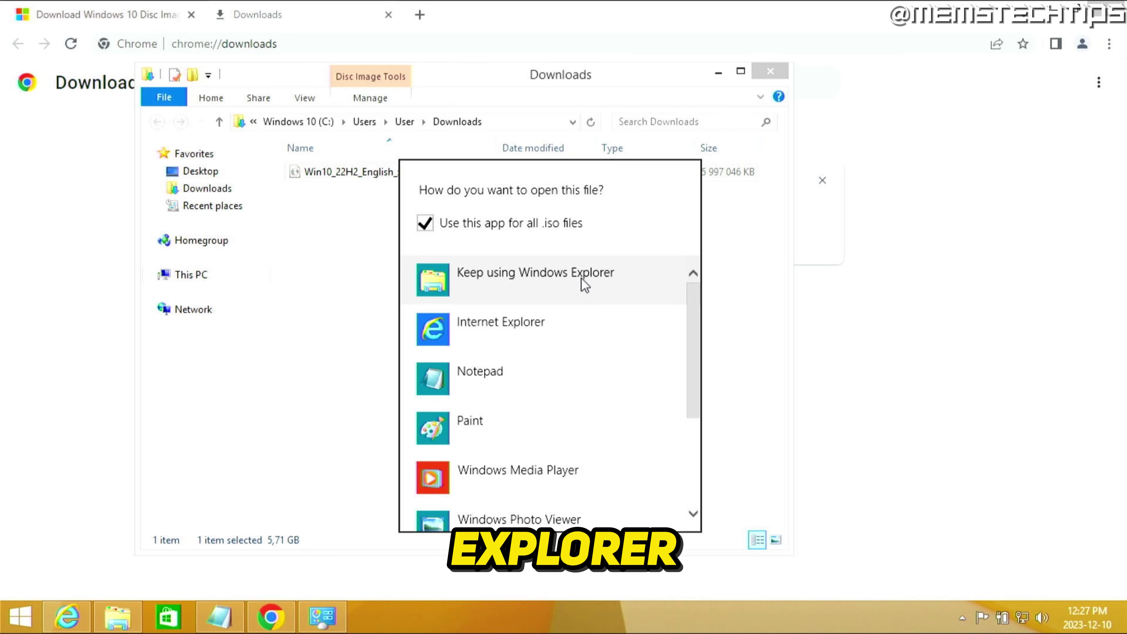
left_click(501, 289)
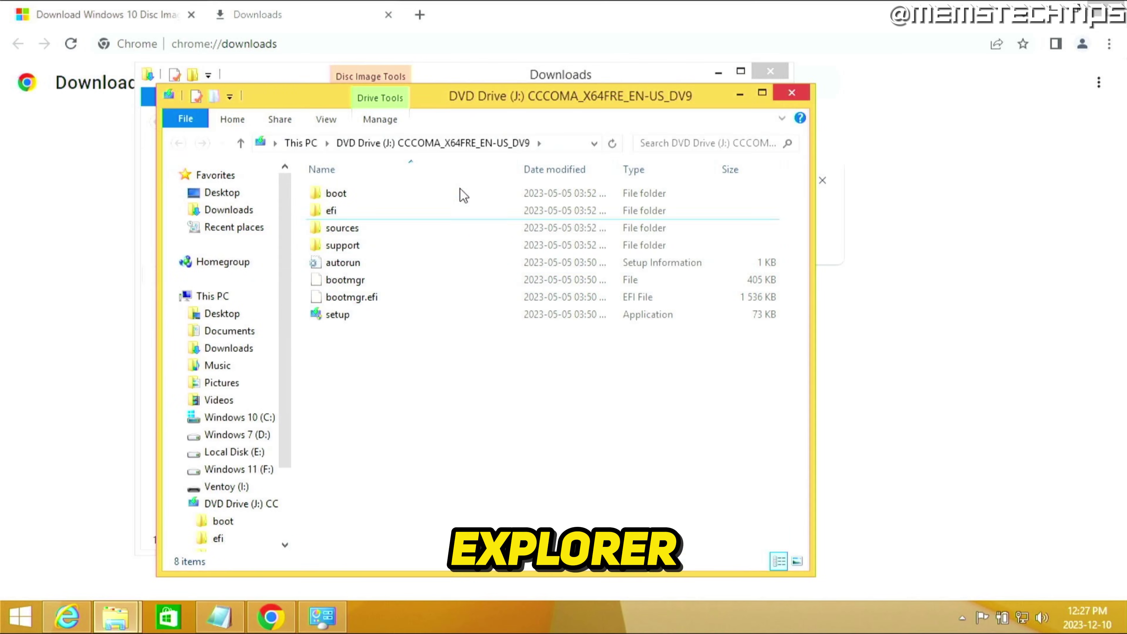
Step: Run the setup application from the mounted DVD drive and allow it to make changes to the computer
left_click_drag(549, 103, 627, 73)
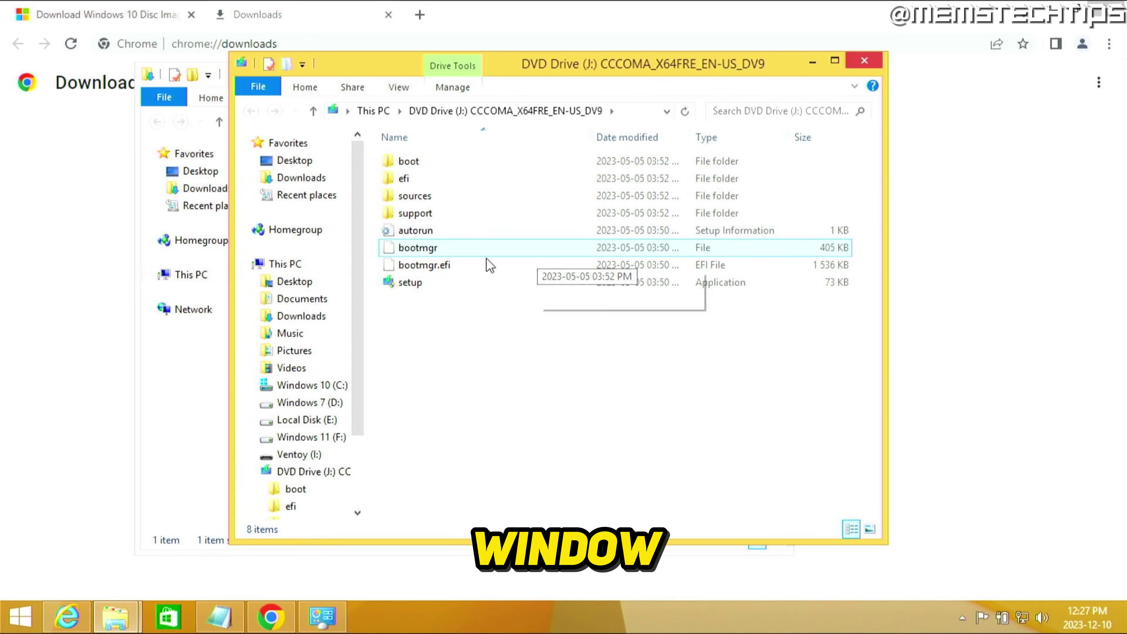
double_click(445, 286)
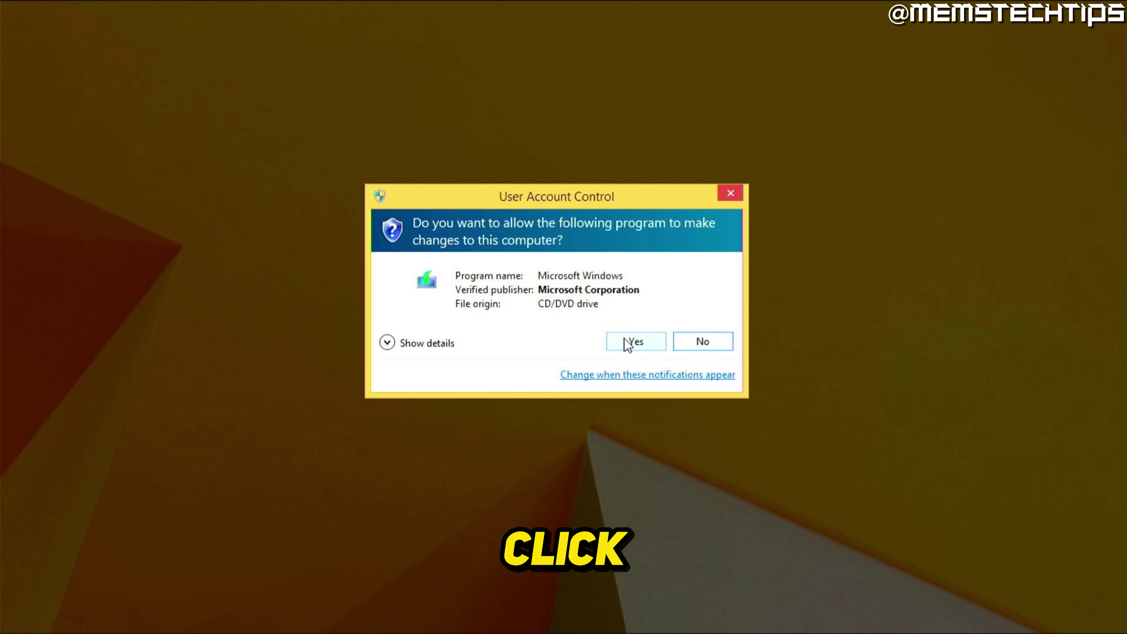
left_click(654, 347)
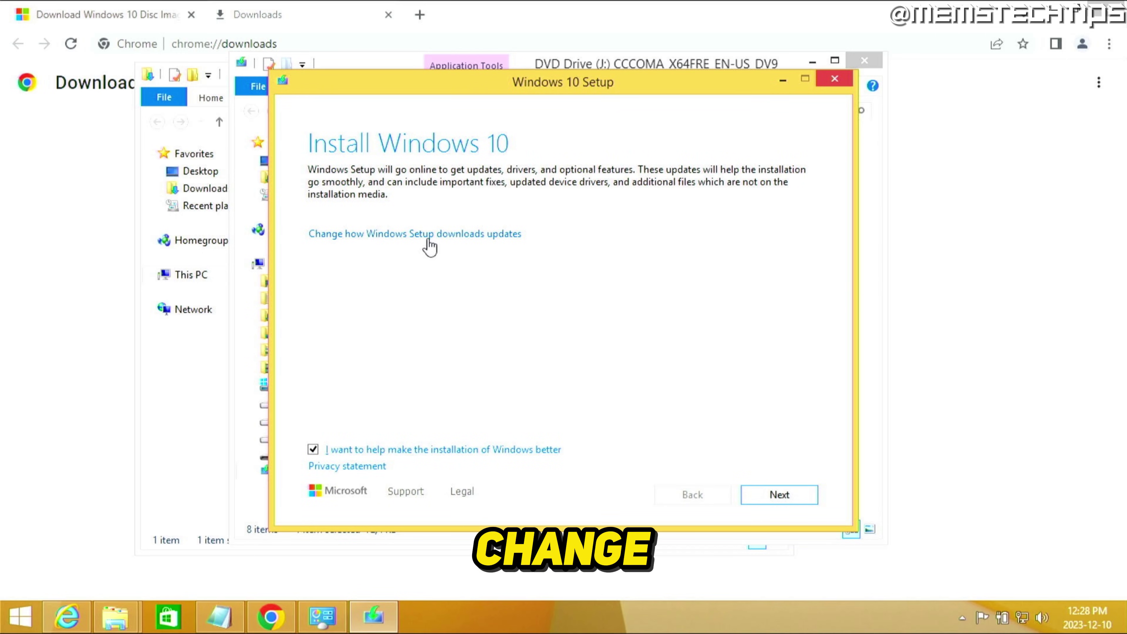
Step: Set Windows Setup's update download to Not right now, opt out of helping improve the installation, and continue
left_click(477, 234)
left_click(350, 265)
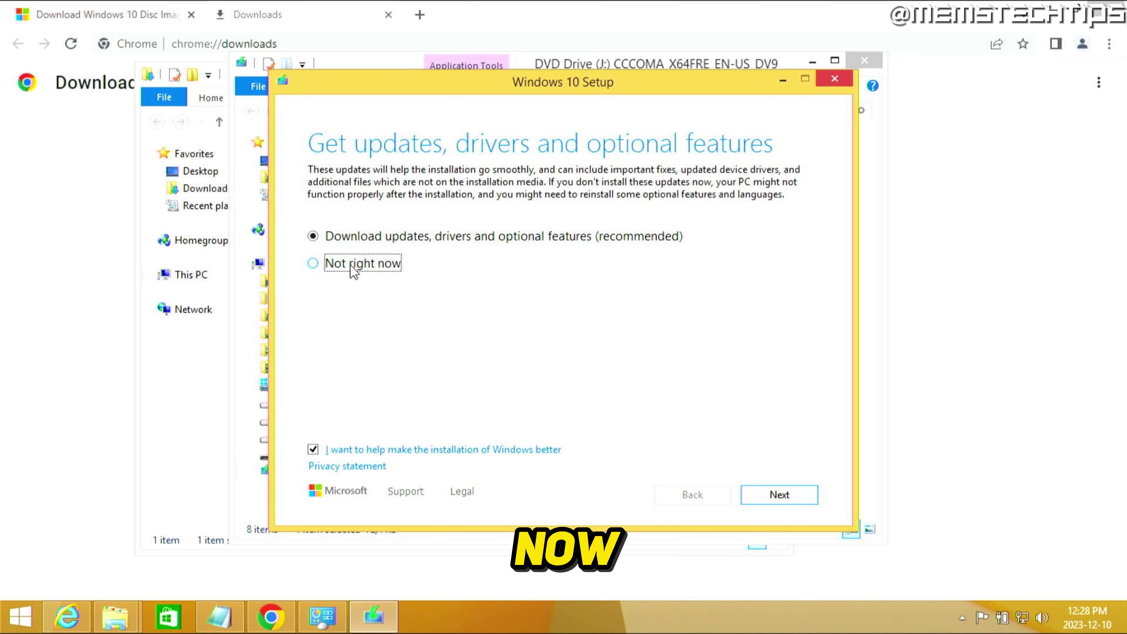
left_click(324, 452)
left_click(324, 452)
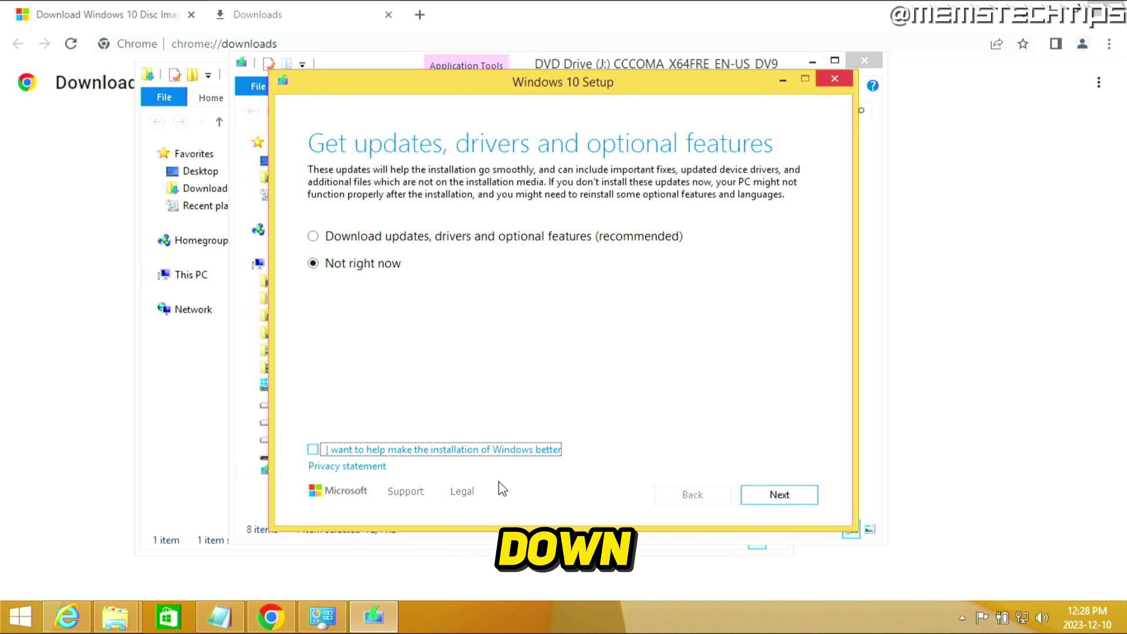
left_click(783, 498)
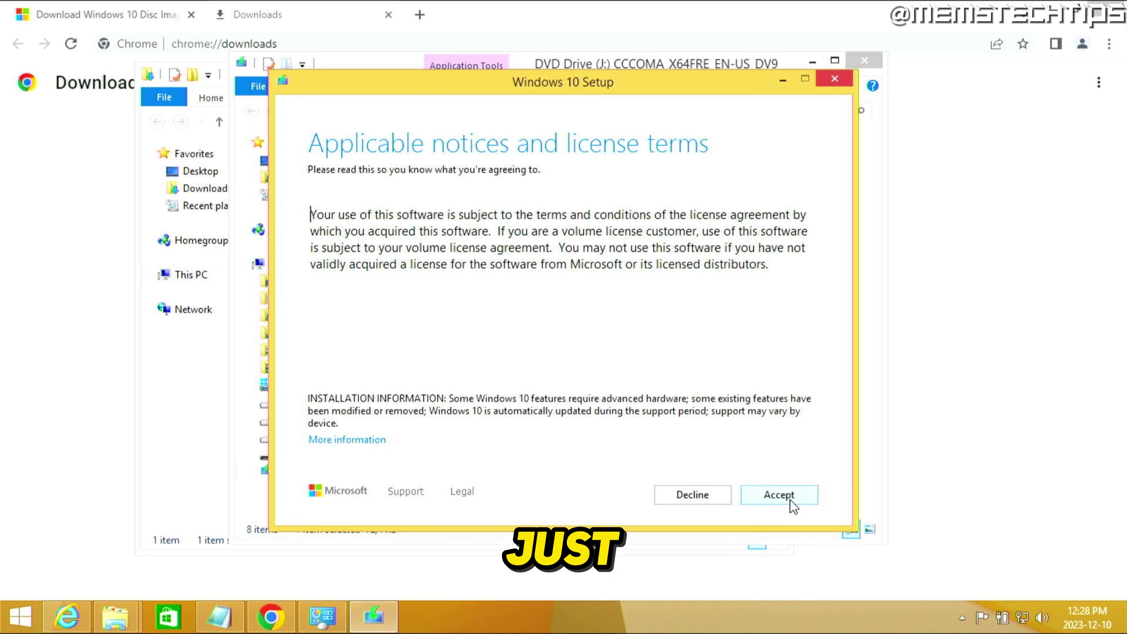
Step: Accept the license terms and start installing Windows 10 Pro while keeping personal files and apps
left_click(804, 494)
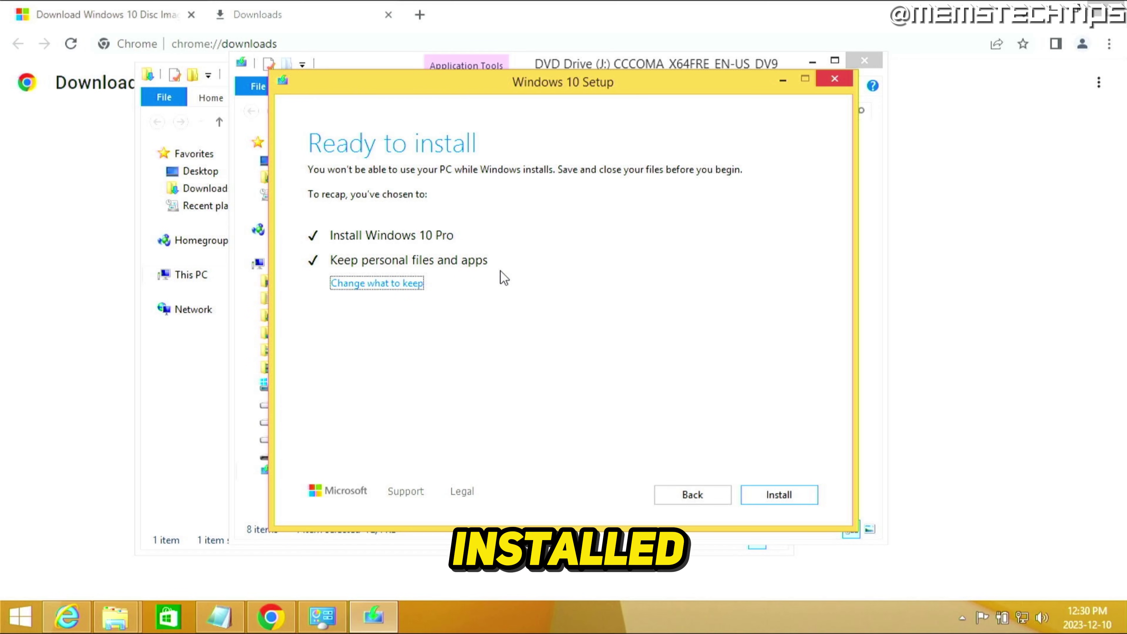
left_click(779, 495)
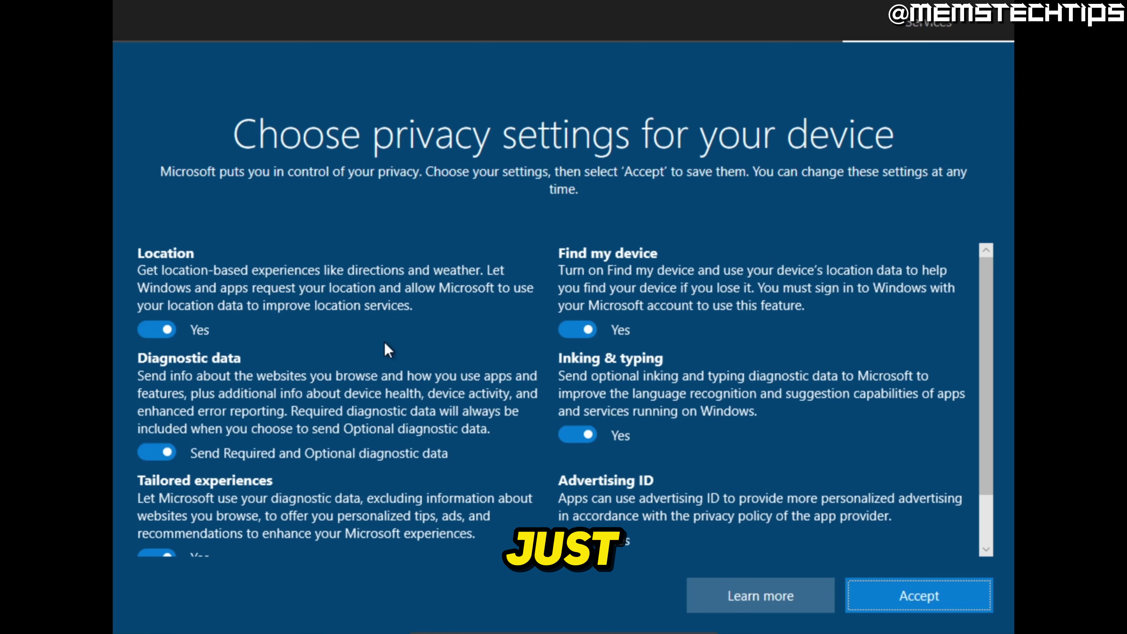
Step: Turn off location, Find my device, inking and typing, tailored experiences and advertising ID, limit diagnostic data to required, and accept the privacy settings
left_click(153, 328)
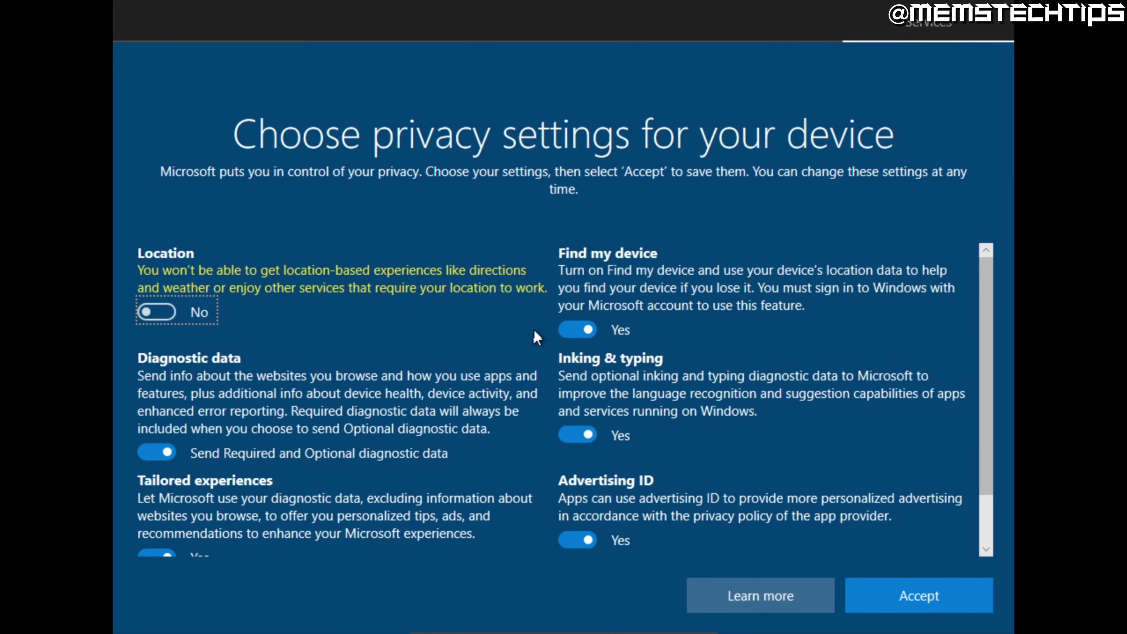
left_click(580, 329)
left_click(577, 417)
left_click(156, 434)
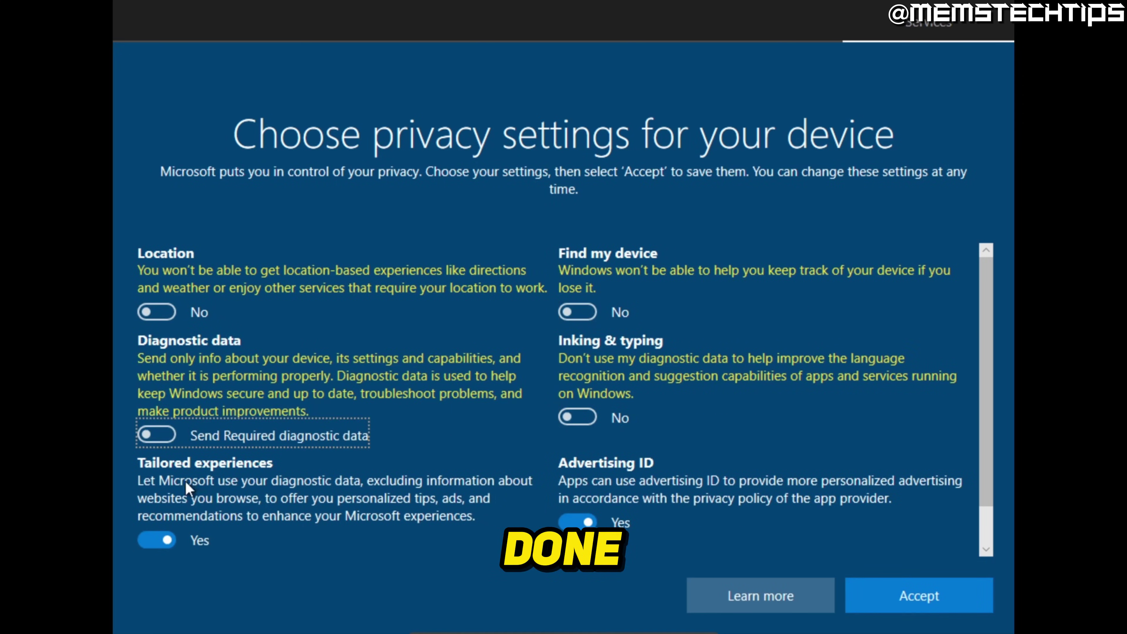
left_click(156, 540)
left_click(577, 523)
scroll(656, 461, "down", 1)
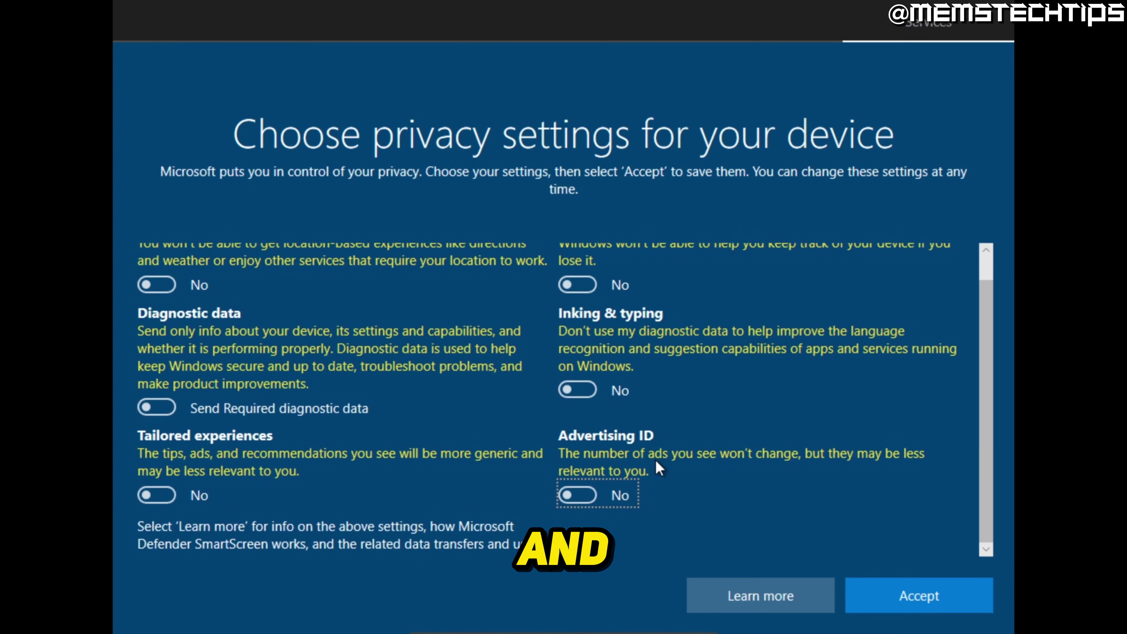
left_click(954, 598)
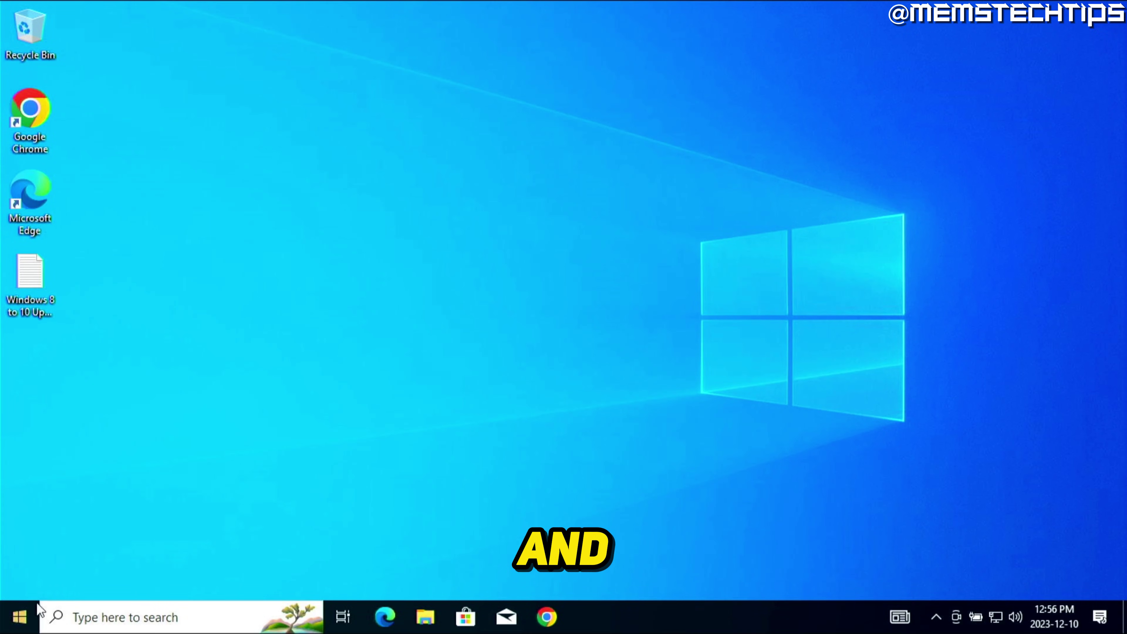
Step: Open the Update & Security settings in a maximized window and check for Windows updates, leaving updates unpaused
right_click(20, 616)
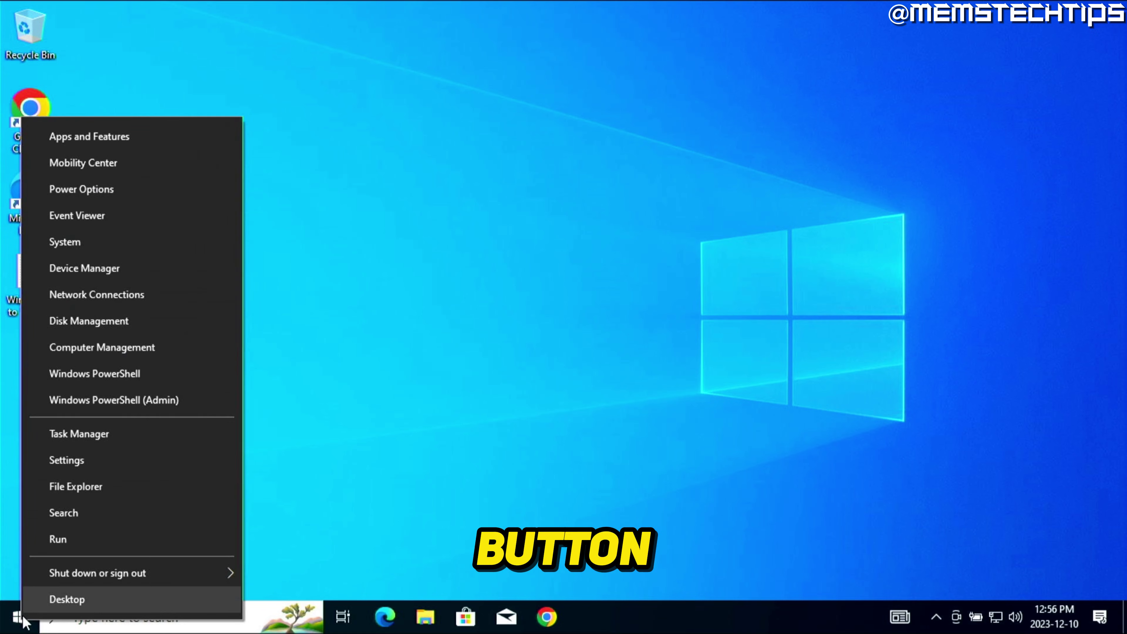
left_click(108, 461)
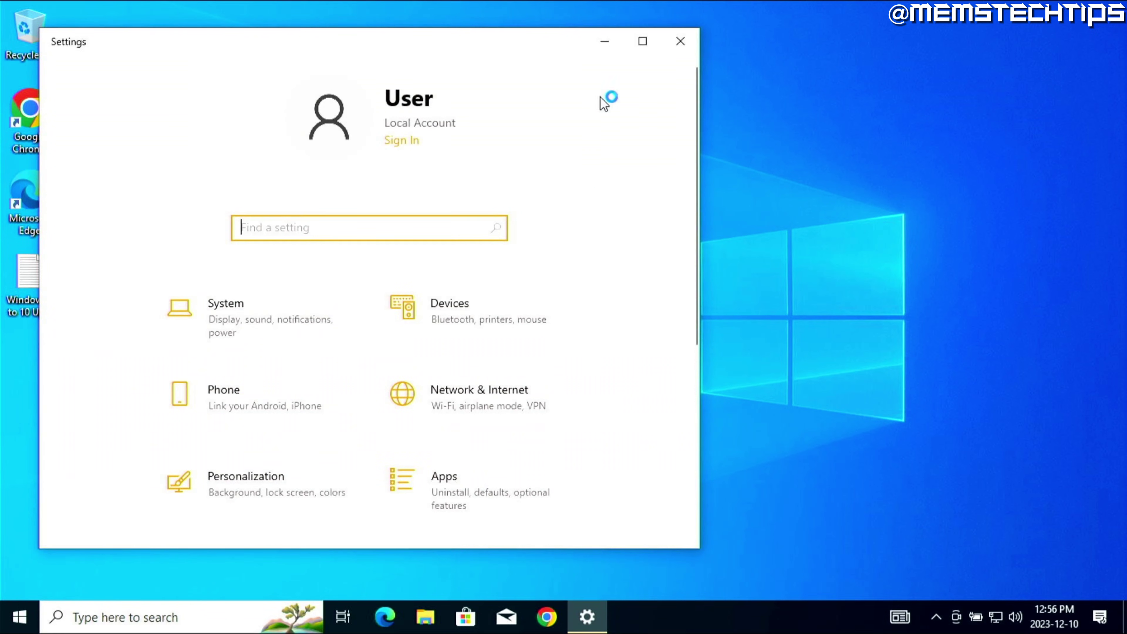
left_click(643, 41)
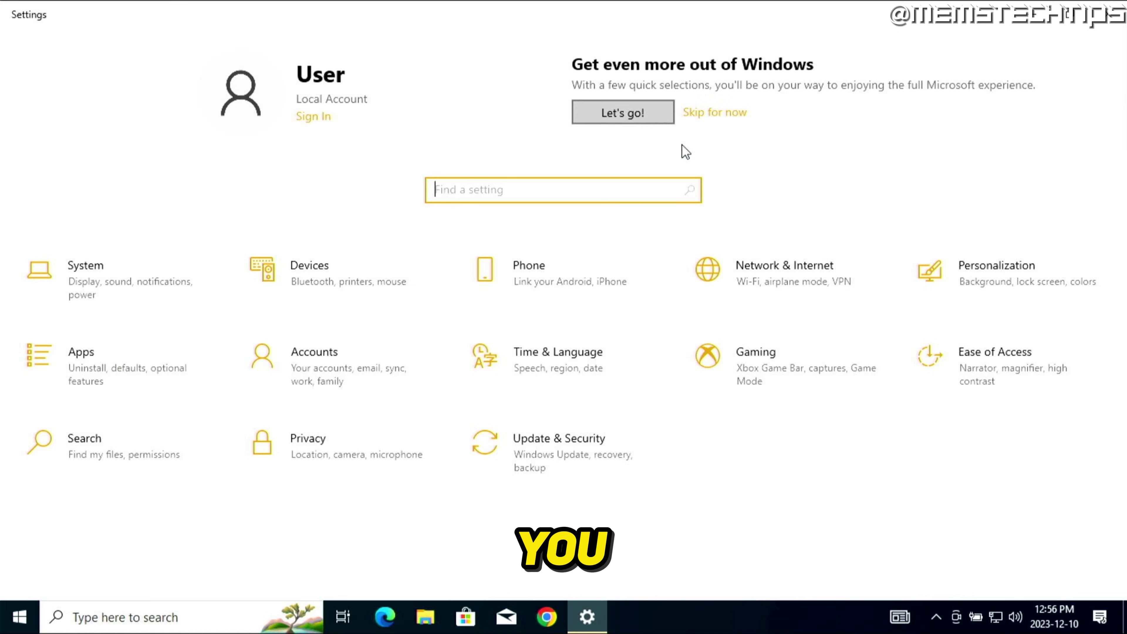
left_click(567, 455)
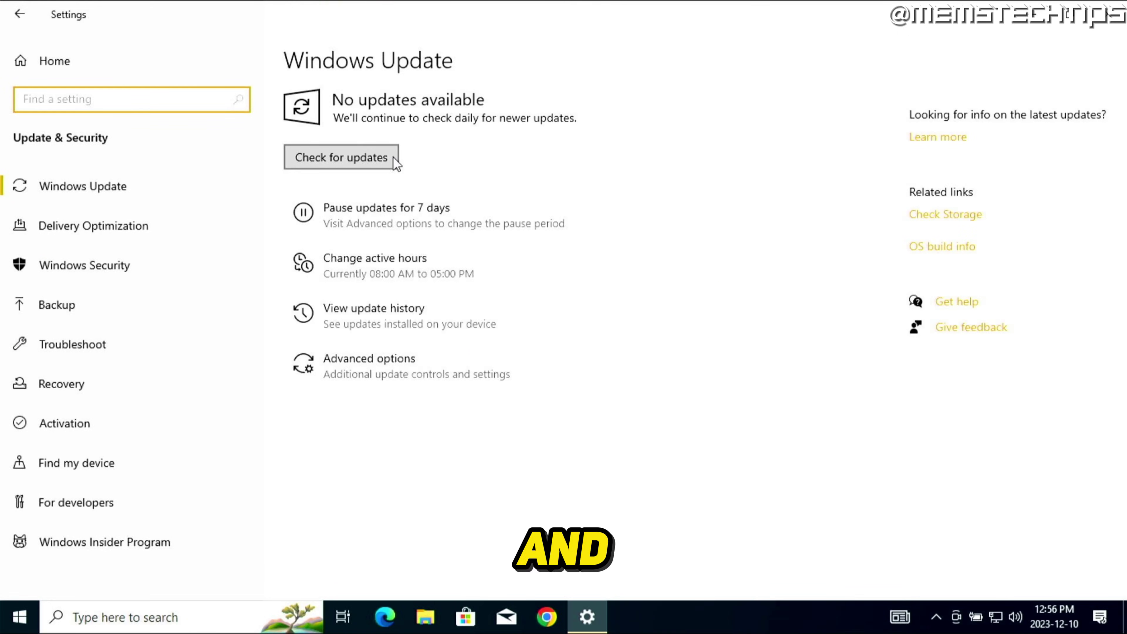
left_click(350, 158)
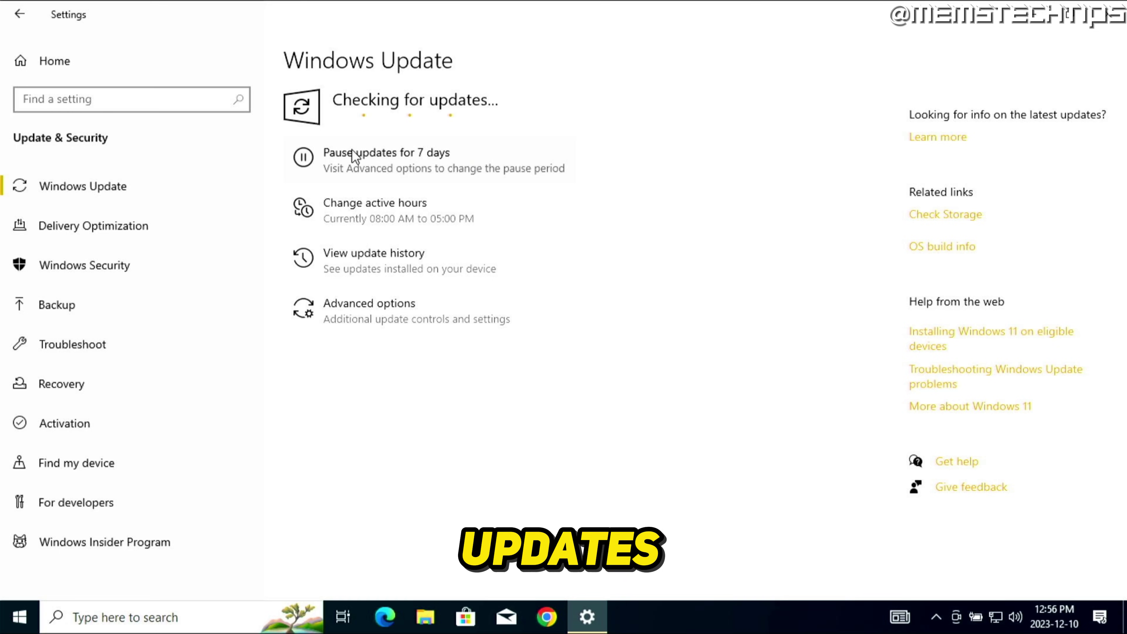
left_click(342, 157)
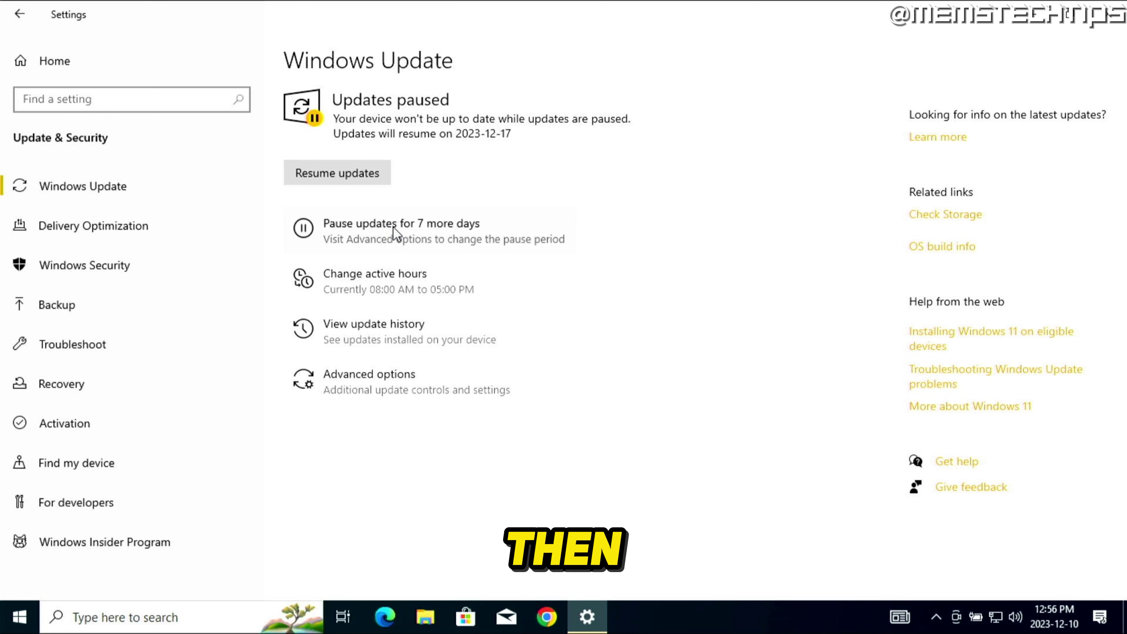
left_click(338, 180)
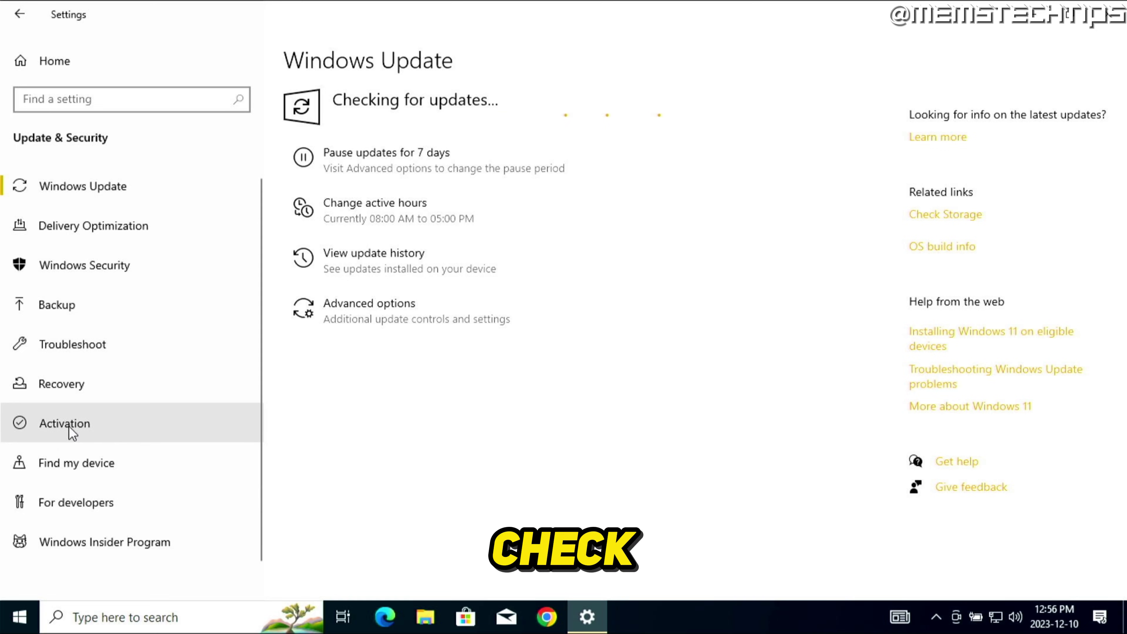
Step: Check the Windows edition and activation status in the Update & Security settings
left_click(132, 431)
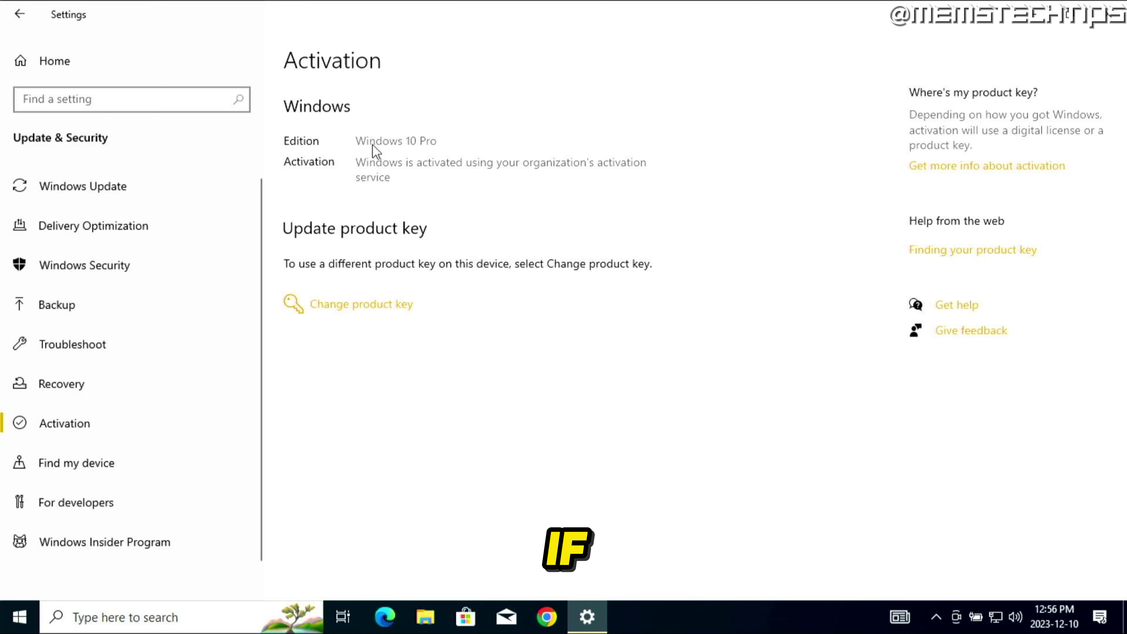